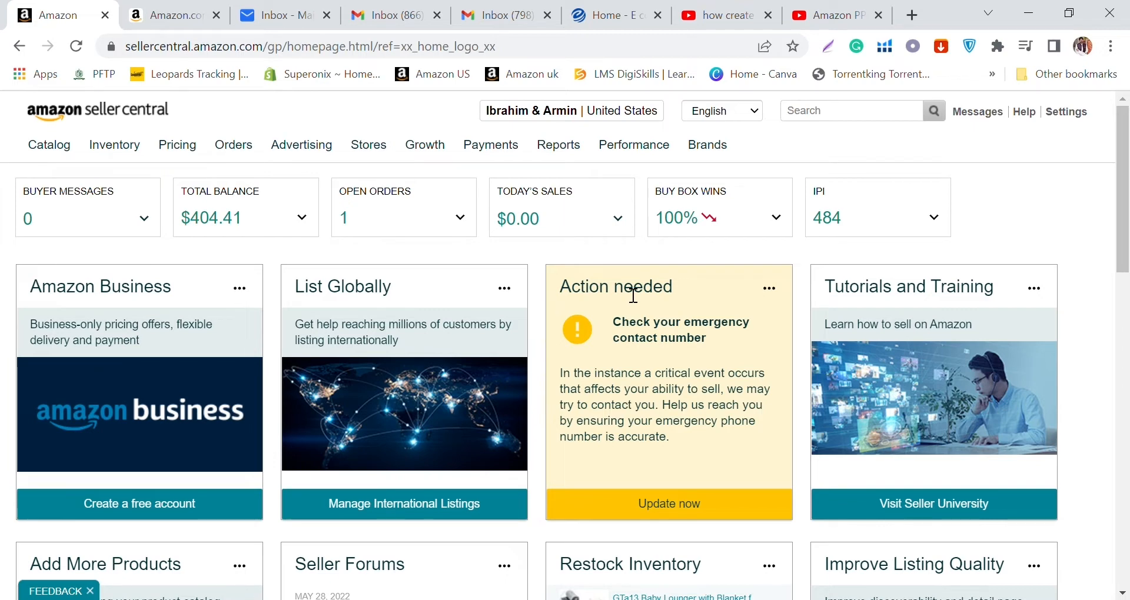
- Switch to the Amazon.com store, search all departments for "baby loungers" and examine the sponsored listings in the results
left_click(139, 9)
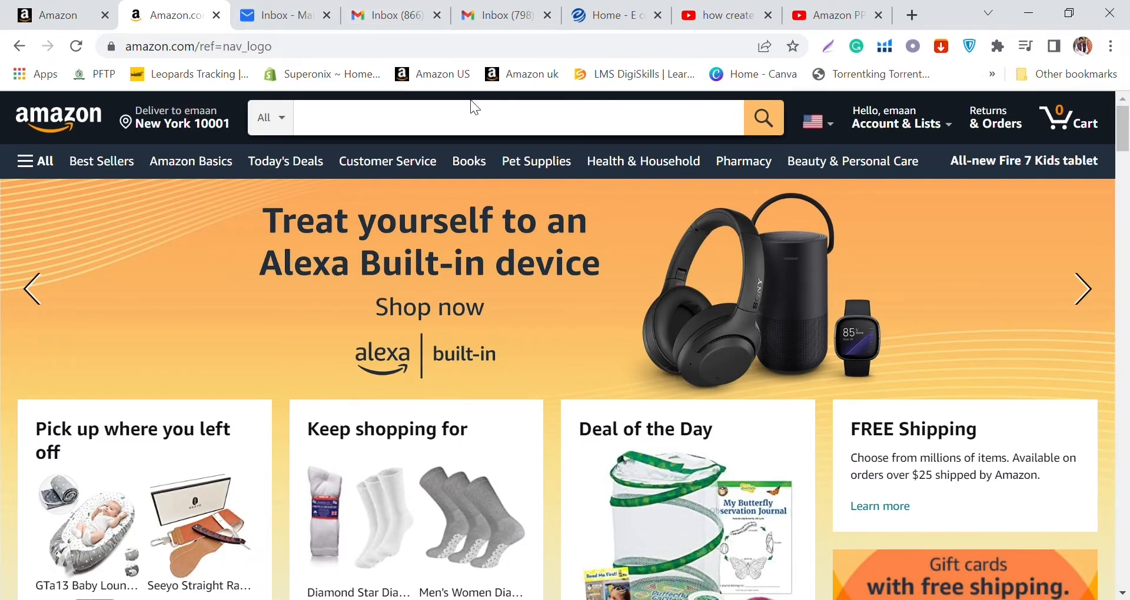
left_click(473, 121)
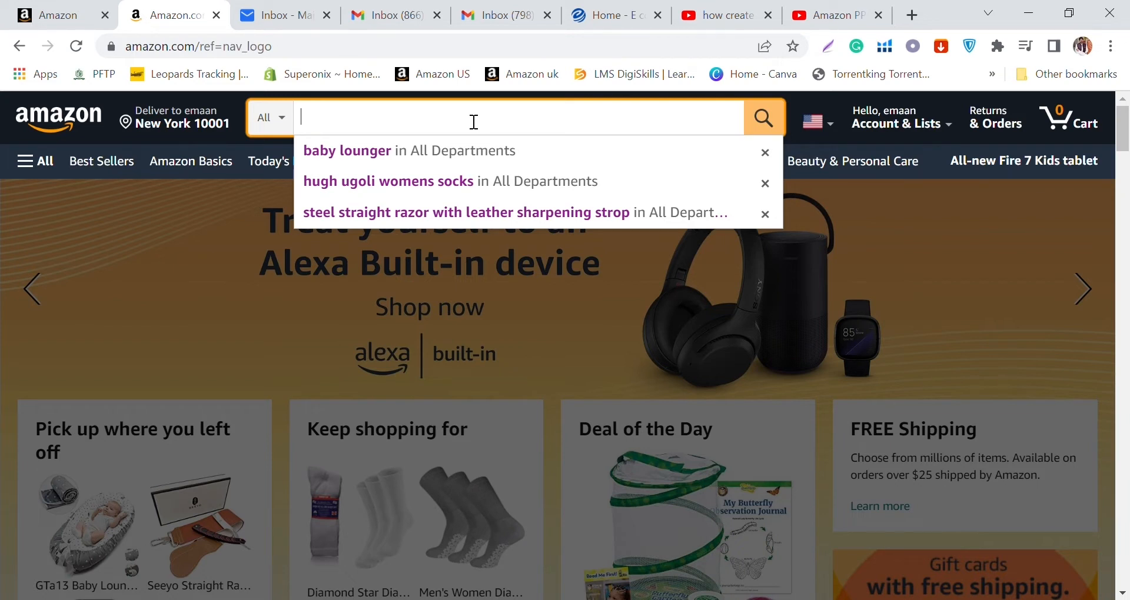
type("baby")
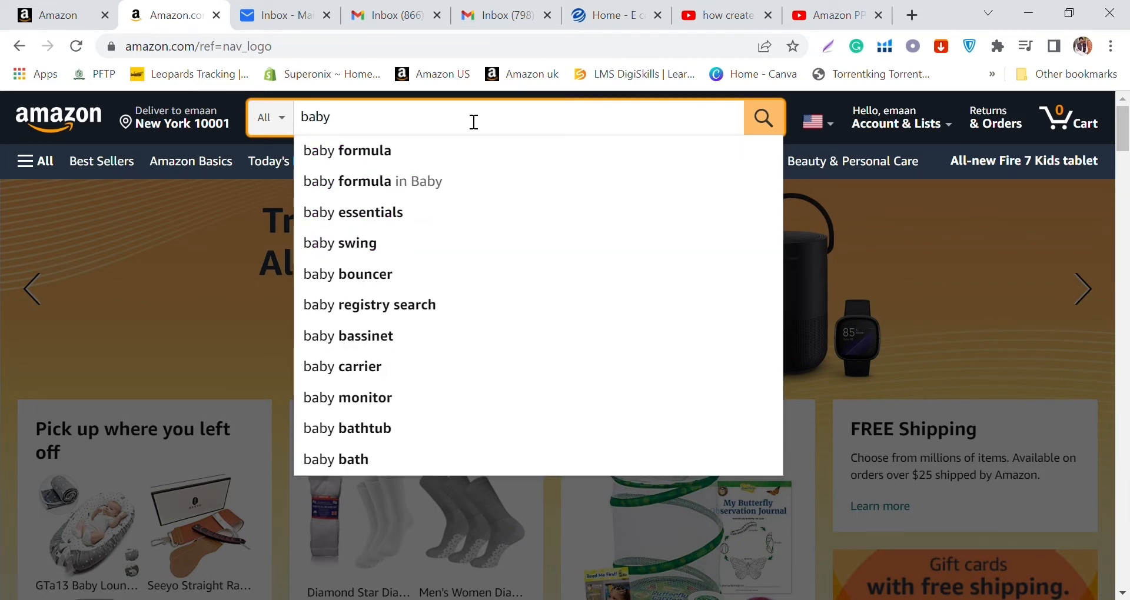
type(" lo")
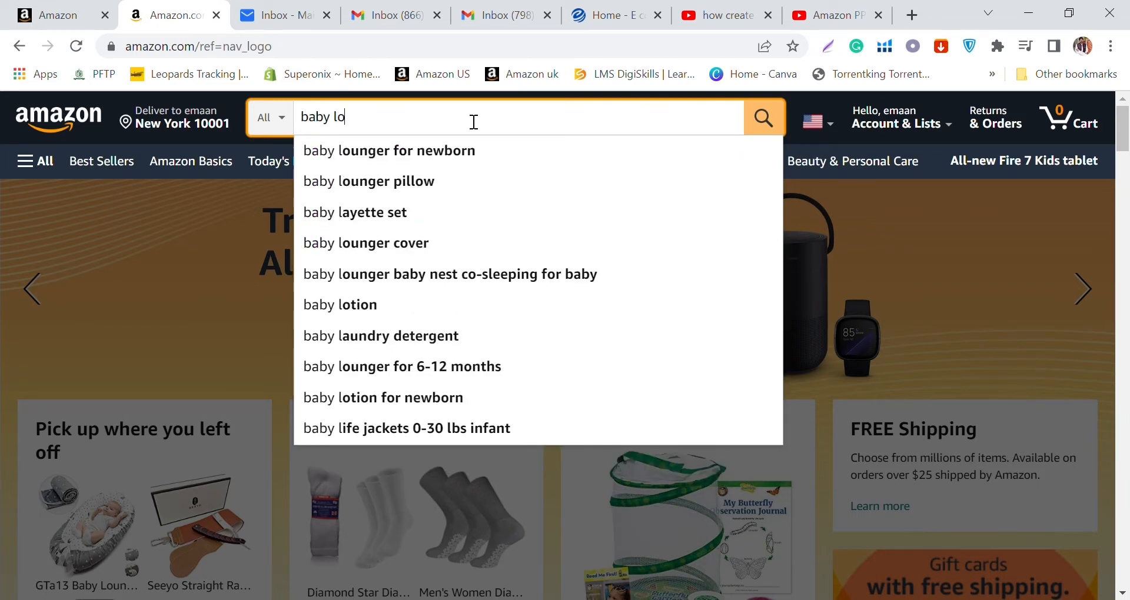
type("ungers")
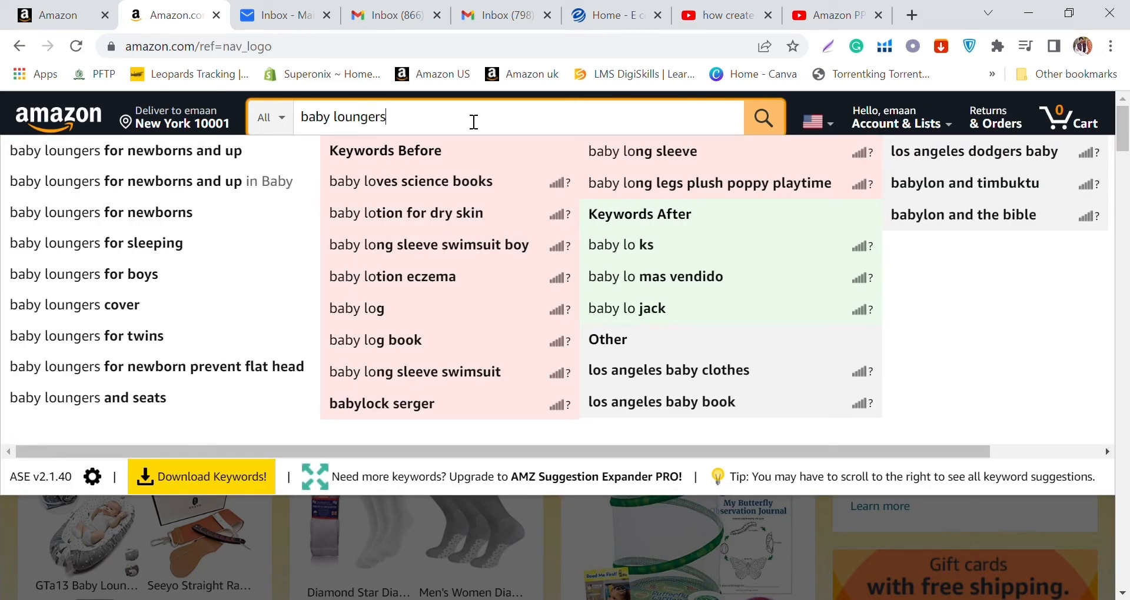
key("Return")
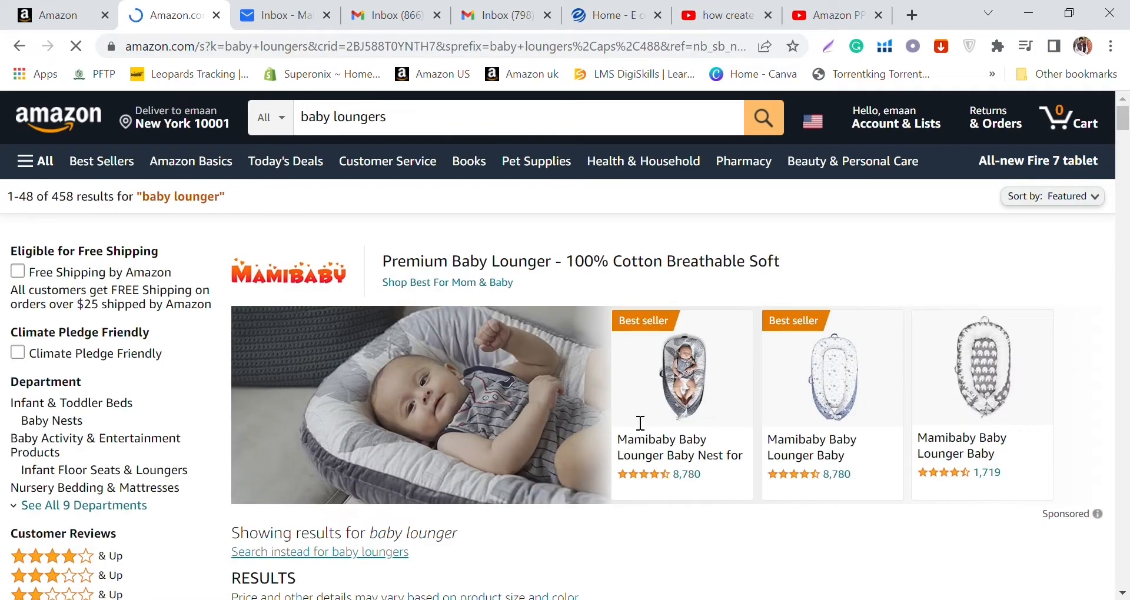
scroll(640, 423, "down", 10)
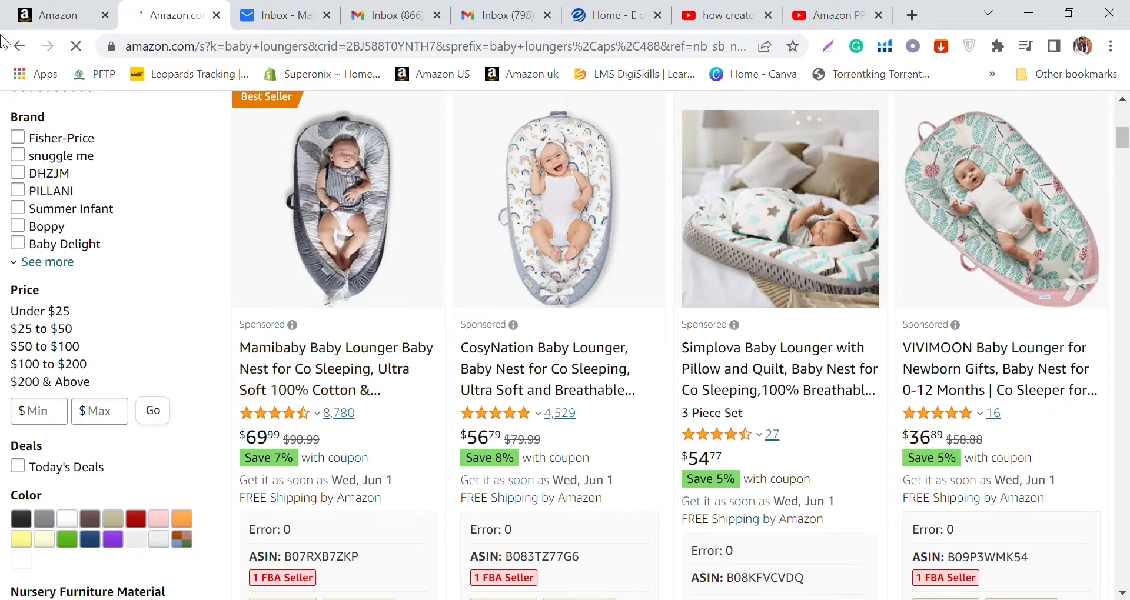
- Return to Seller Central, open the advertising Campaign Manager and start creating a new campaign
left_click(61, 7)
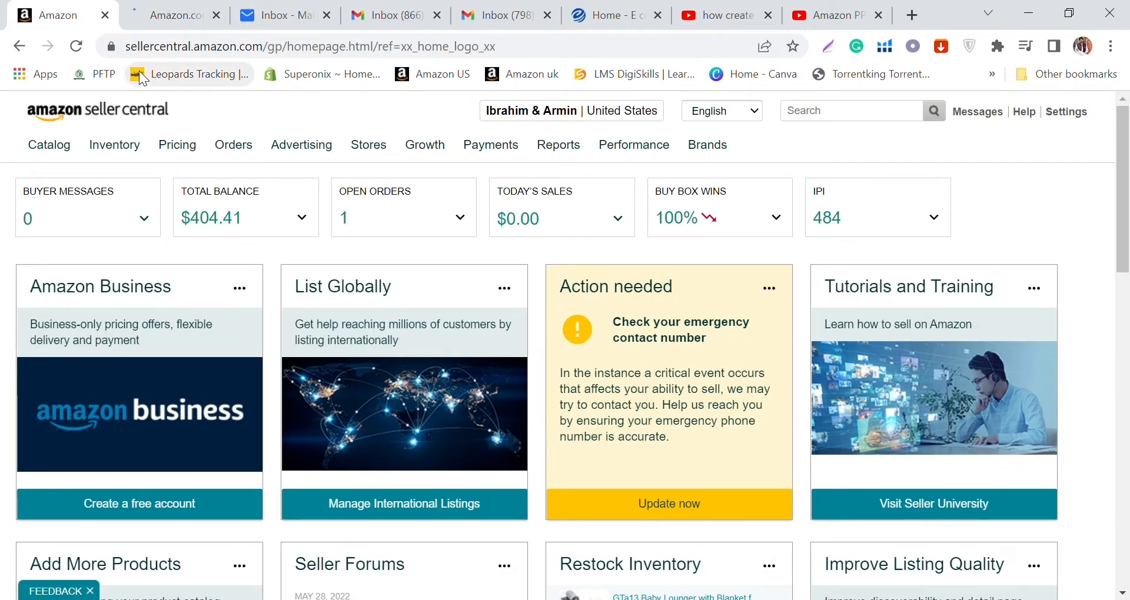
mouse_move(299, 146)
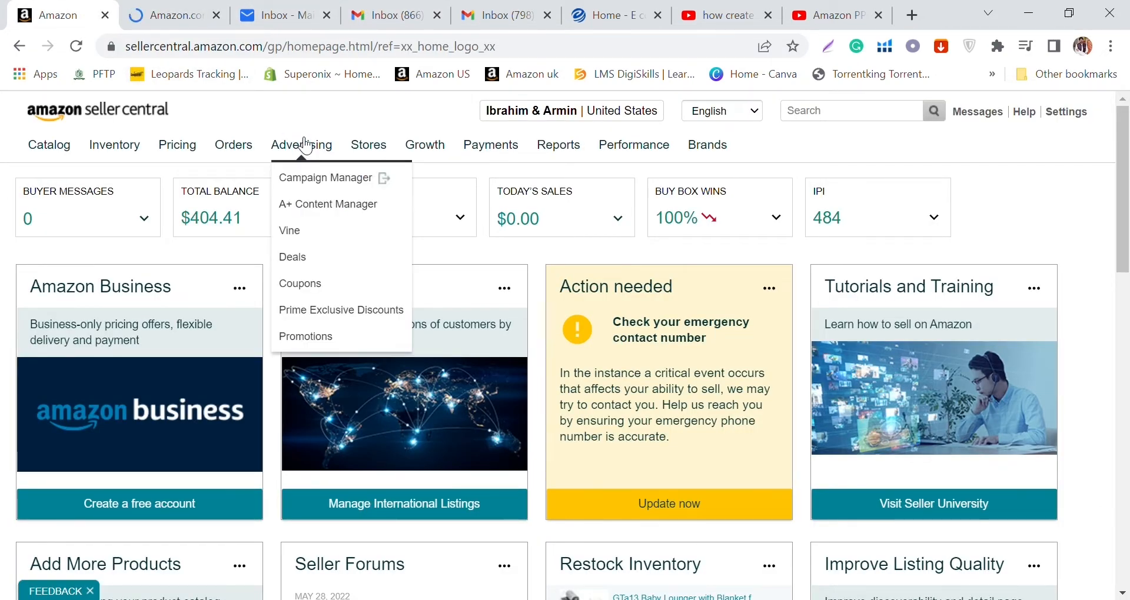
left_click(324, 180)
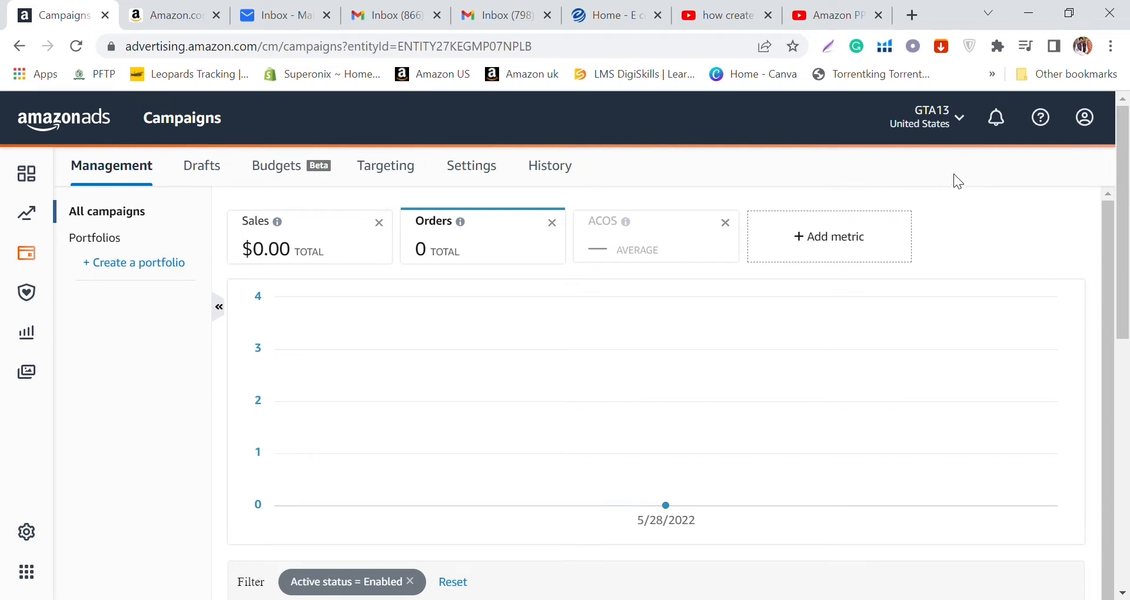
scroll(958, 181, "down", 1)
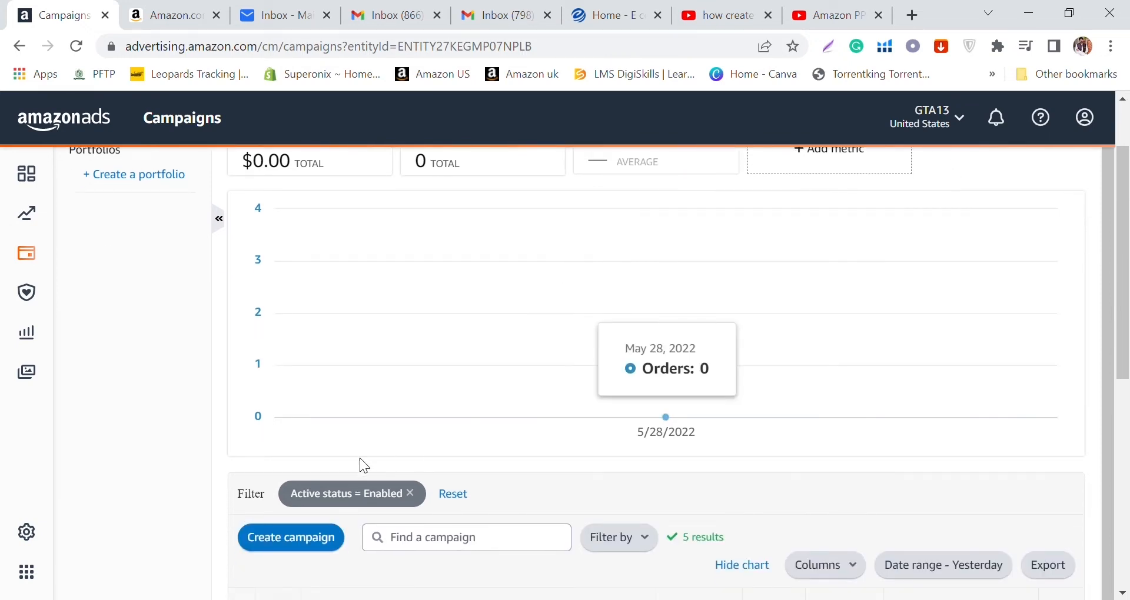
left_click(272, 548)
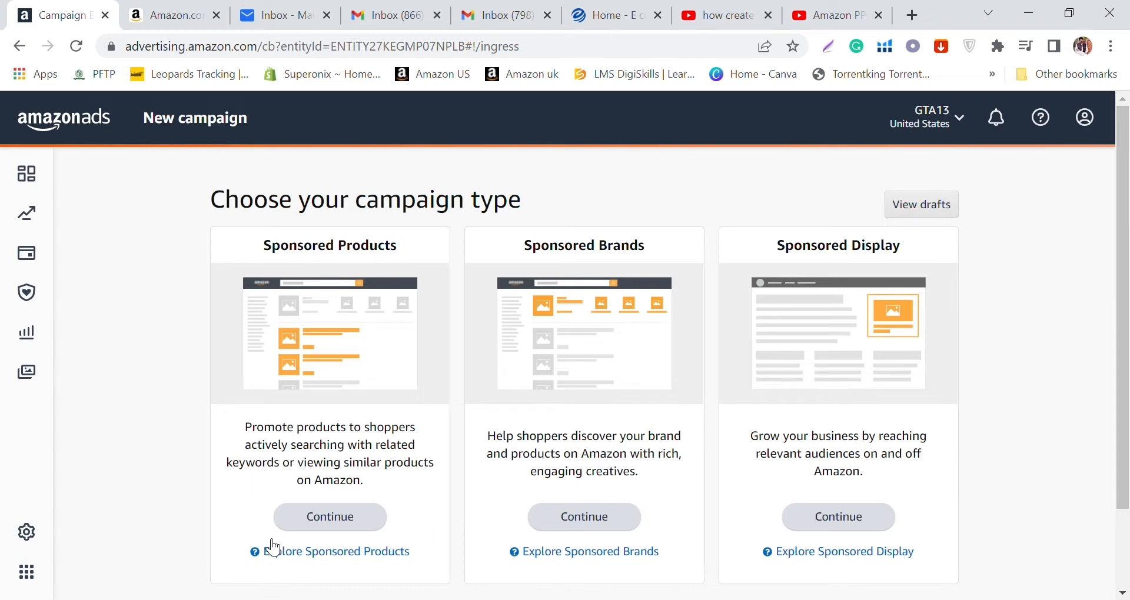
- Compare the available campaign types with the sponsored product and brand placements on the baby lounger search results page
left_click(170, 15)
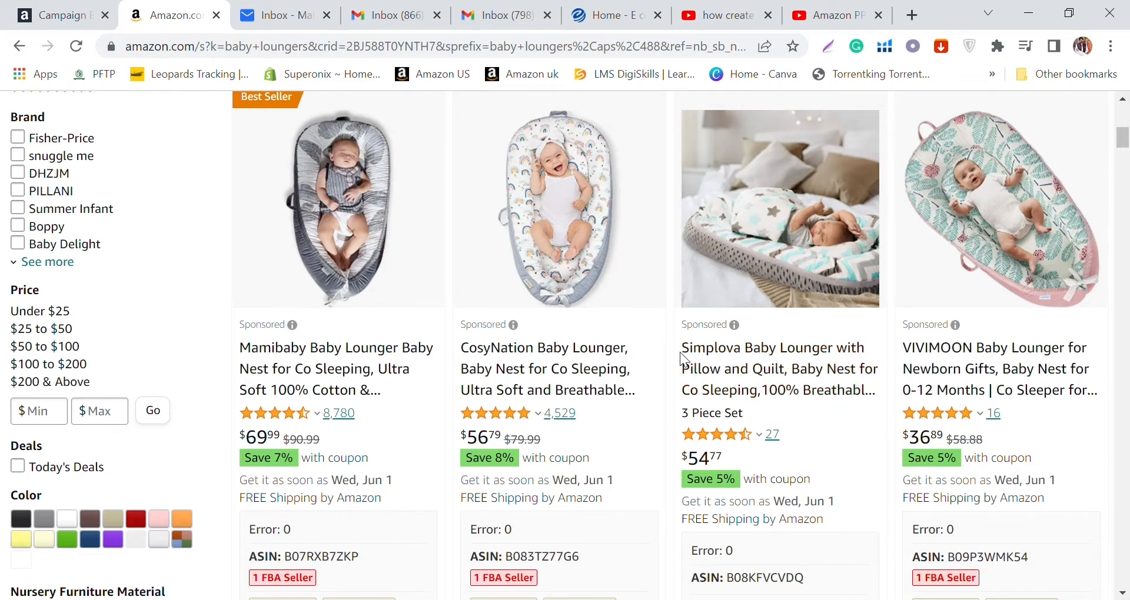
left_click(59, 14)
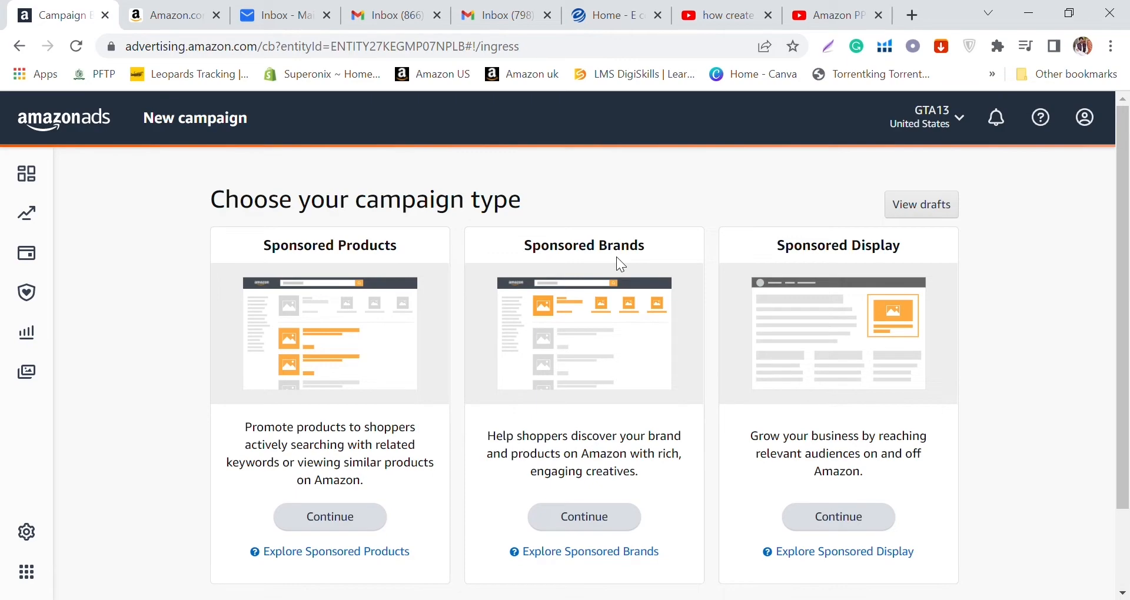
left_click(179, 7)
scroll(436, 278, "up", 10)
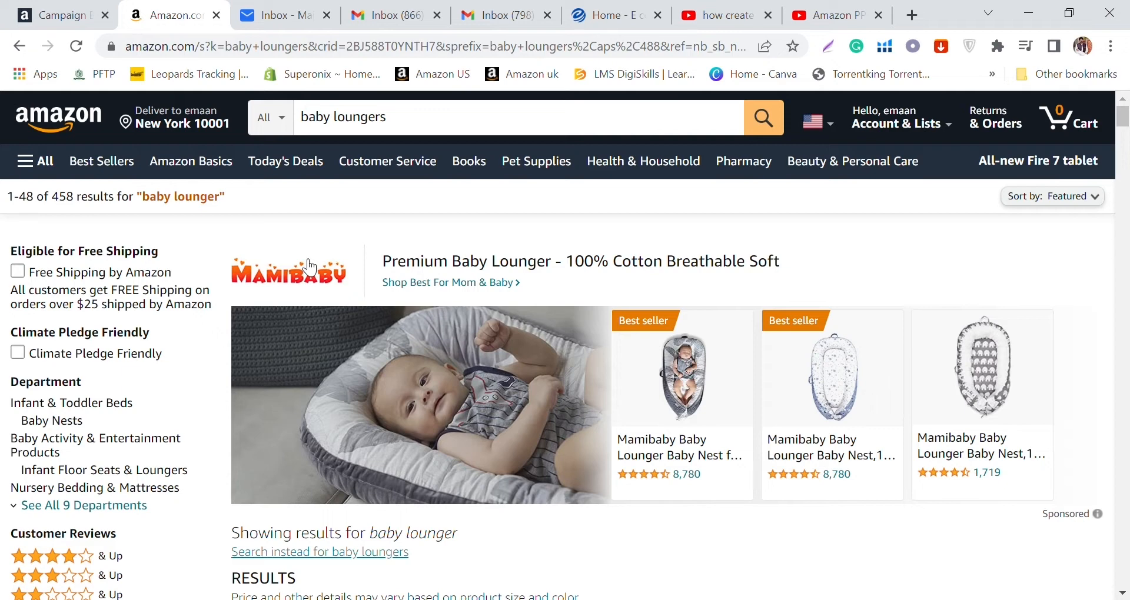
left_click(59, 15)
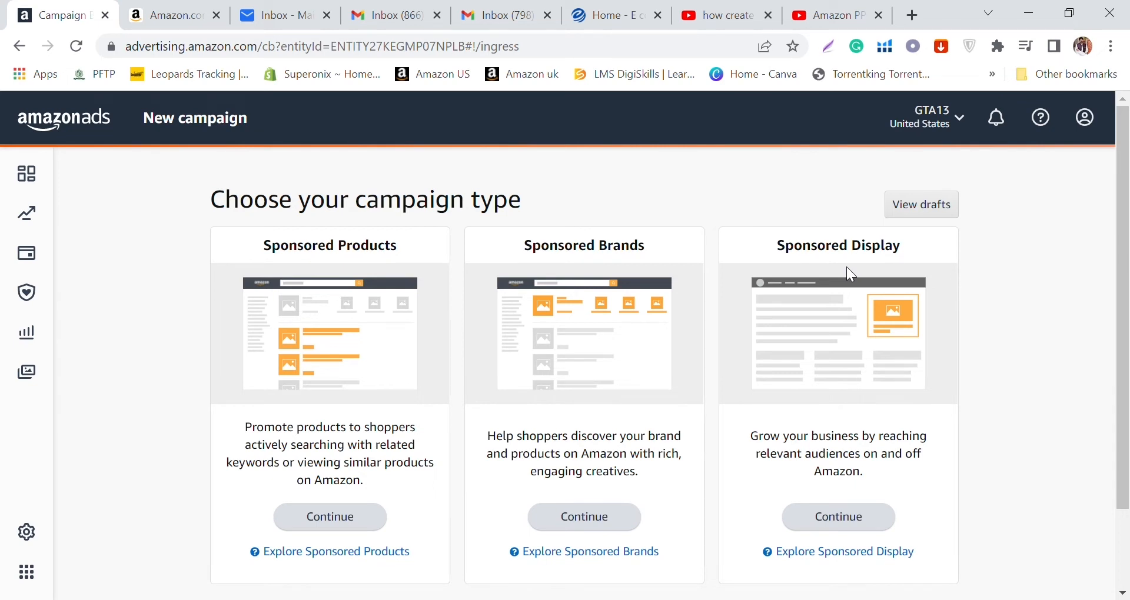
- Open the CosyNation animal-pattern baby lounger from the search results and examine the sponsored ad placements on its product page
left_click(168, 15)
scroll(654, 196, "down", 5)
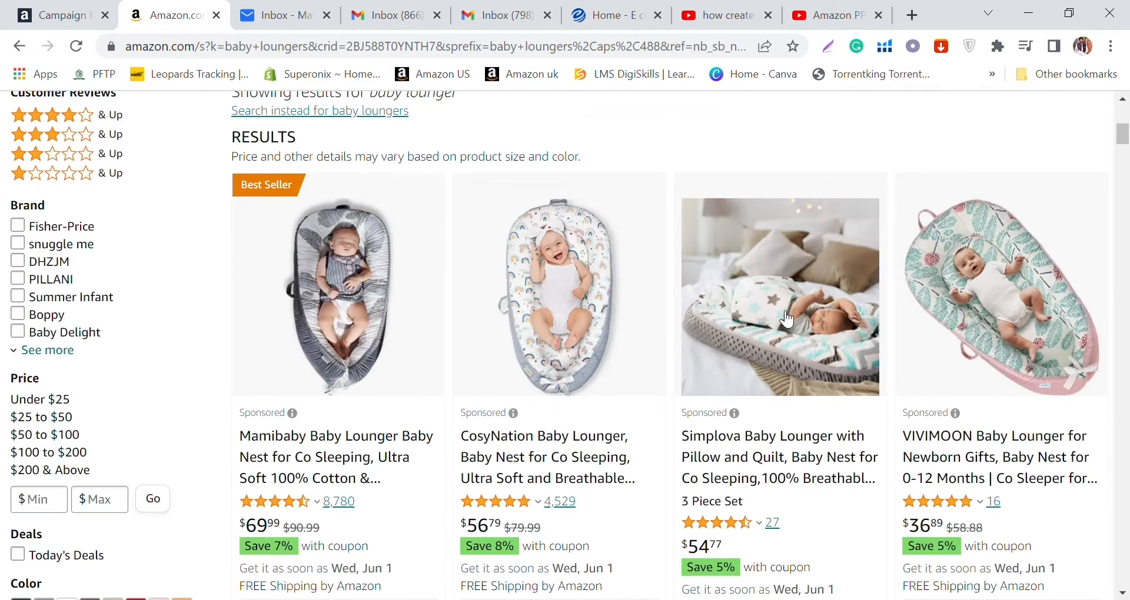
scroll(795, 325, "down", 10)
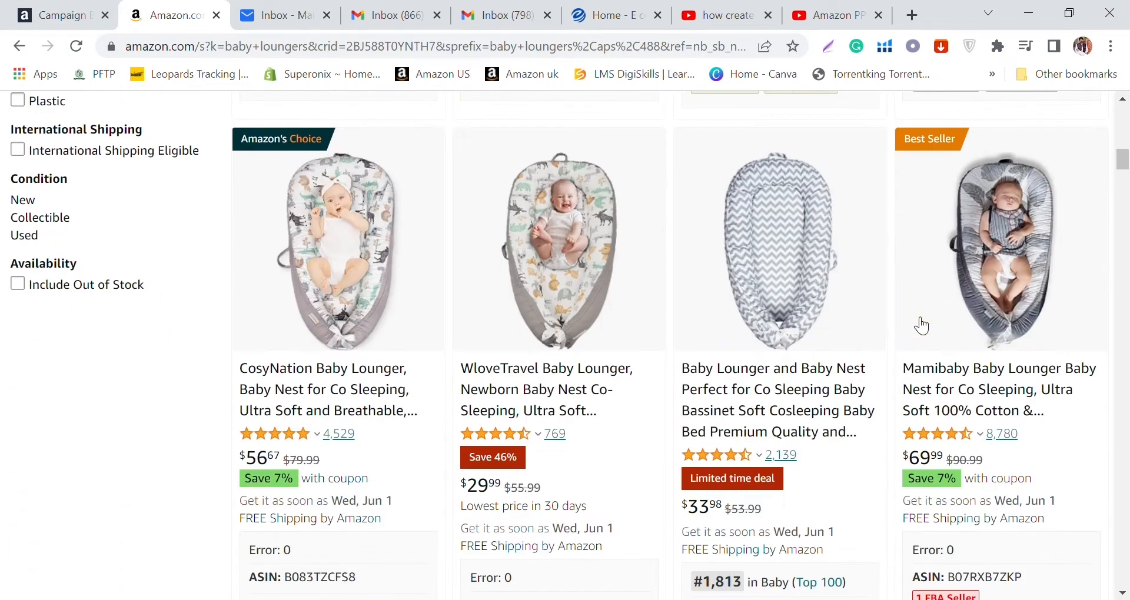
left_click(288, 380)
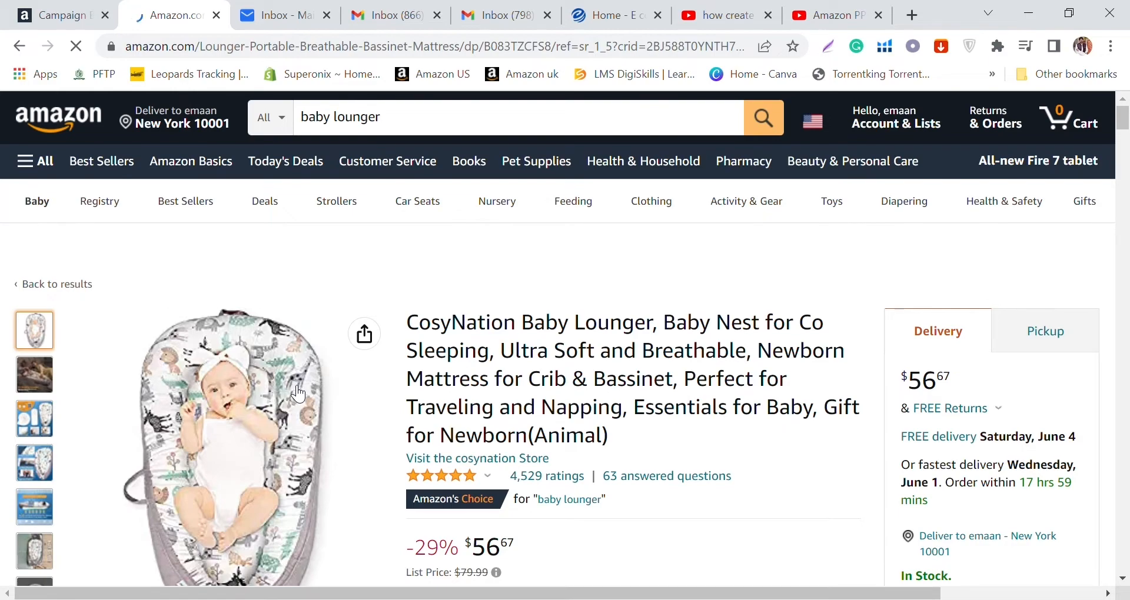
scroll(392, 334, "down", 5)
scroll(393, 334, "up", 5)
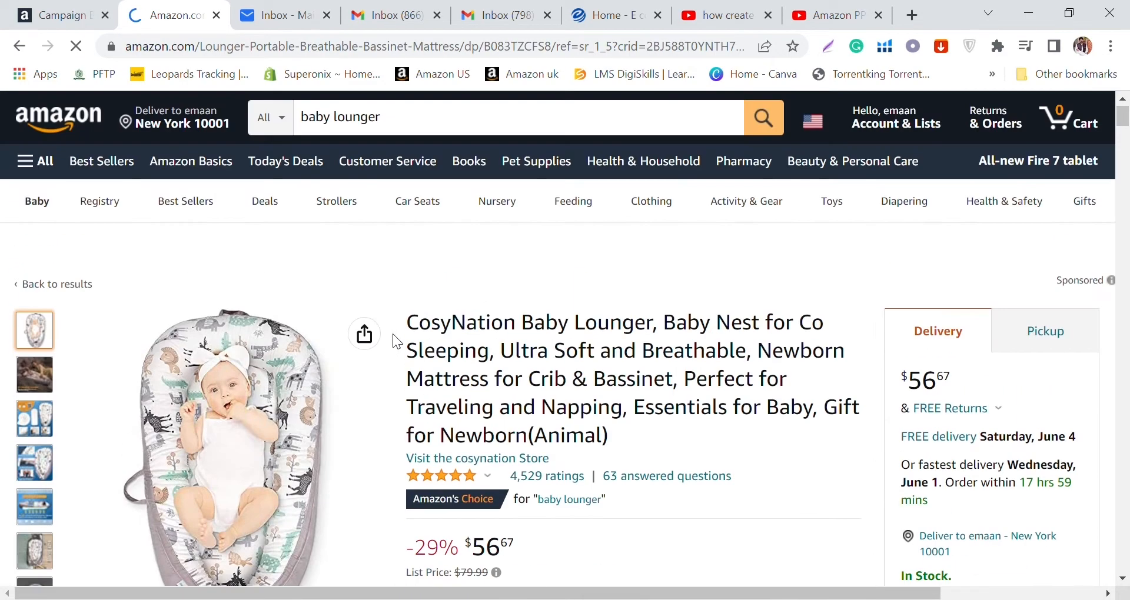
scroll(393, 334, "down", 10)
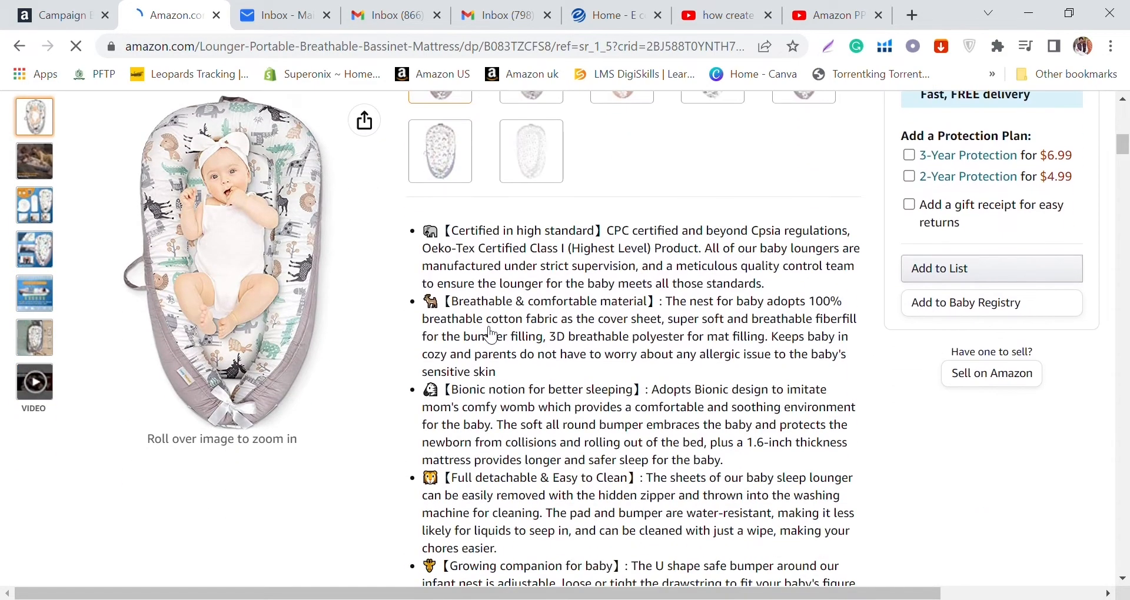
scroll(491, 336, "down", 12)
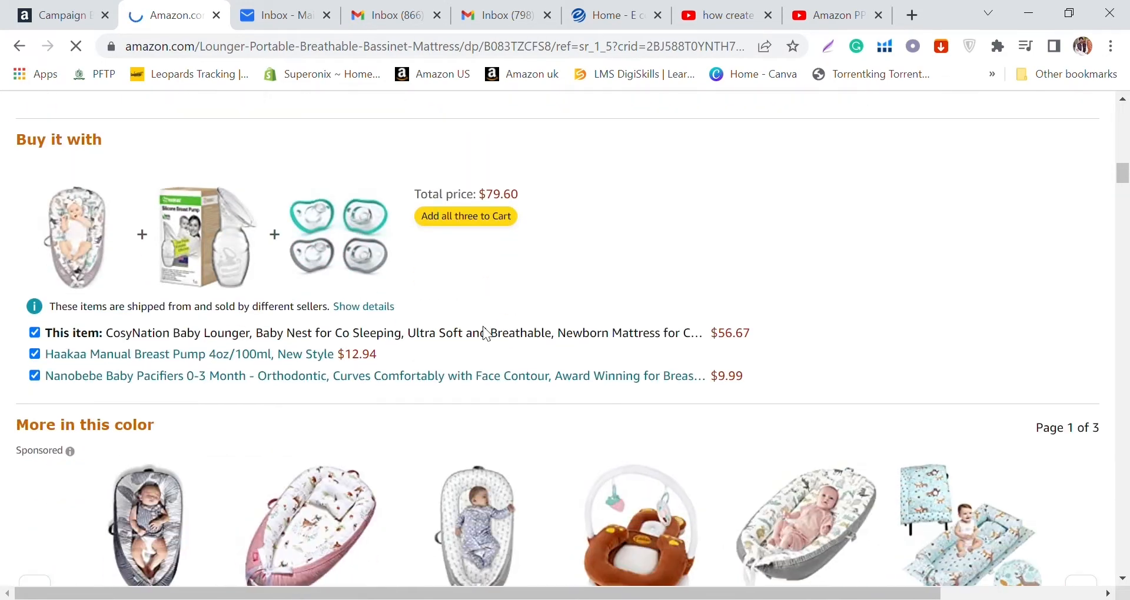
scroll(487, 335, "down", 5)
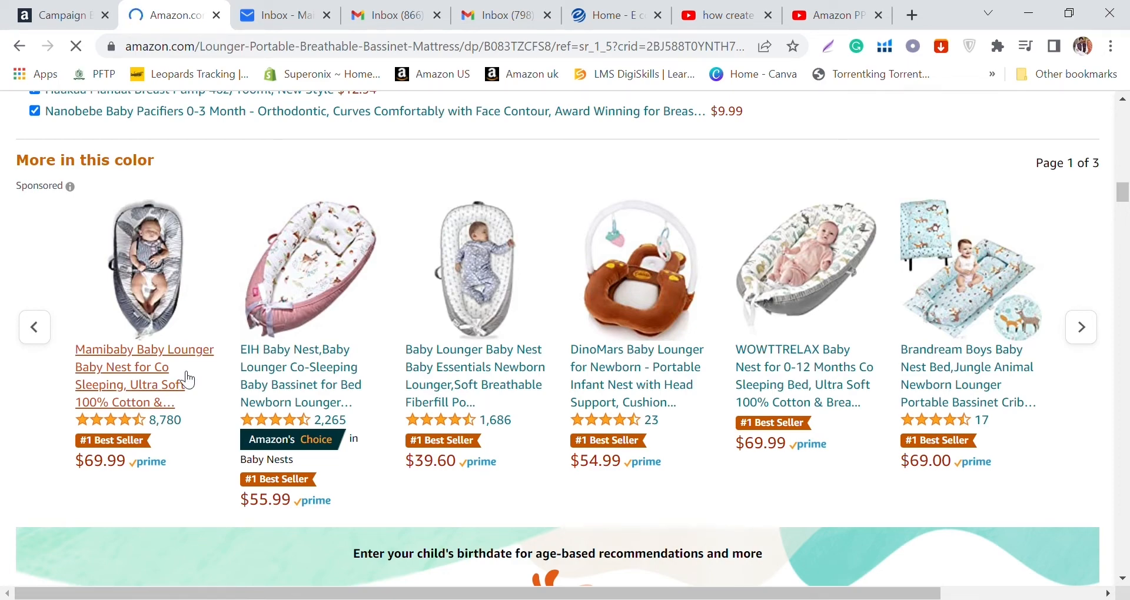
scroll(187, 380, "up", 15)
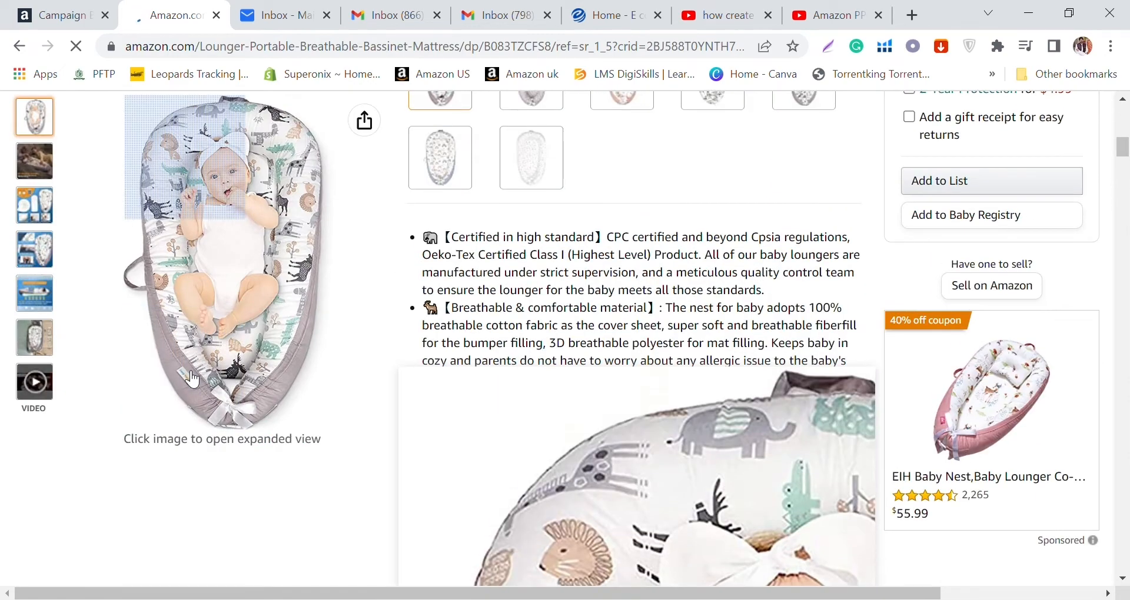
scroll(192, 379, "down", 4)
scroll(330, 382, "up", 4)
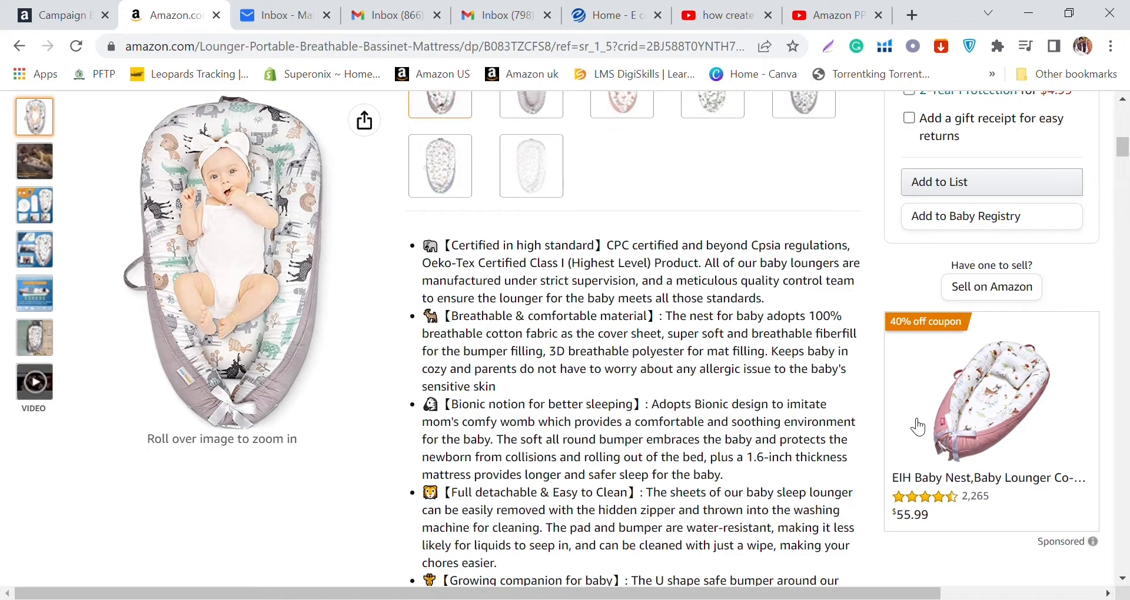
scroll(592, 270, "down", 20)
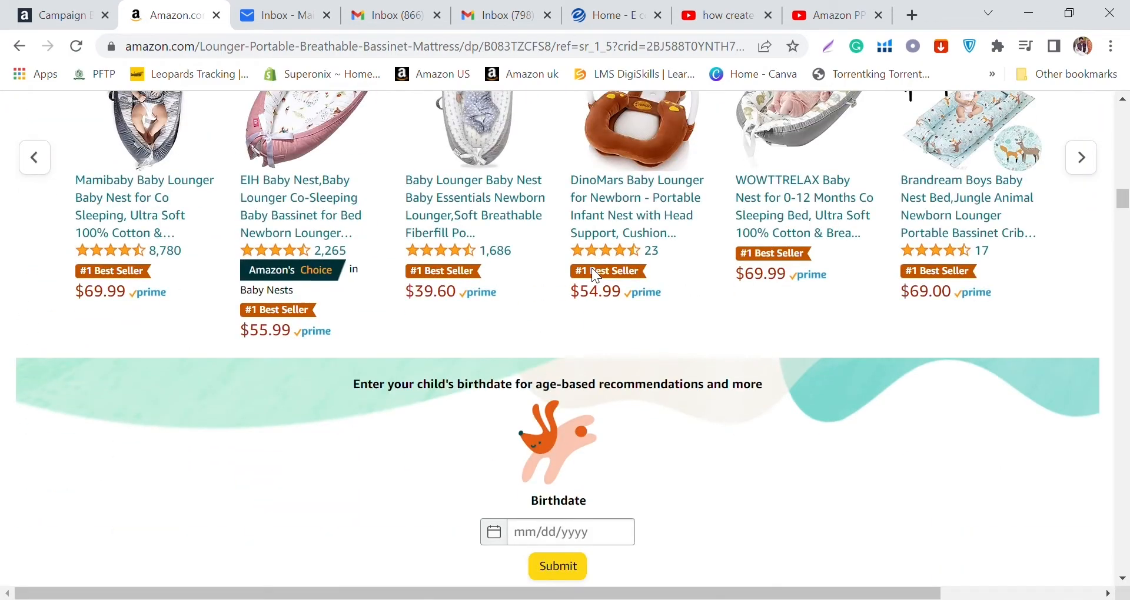
scroll(591, 267, "down", 4)
scroll(591, 267, "up", 15)
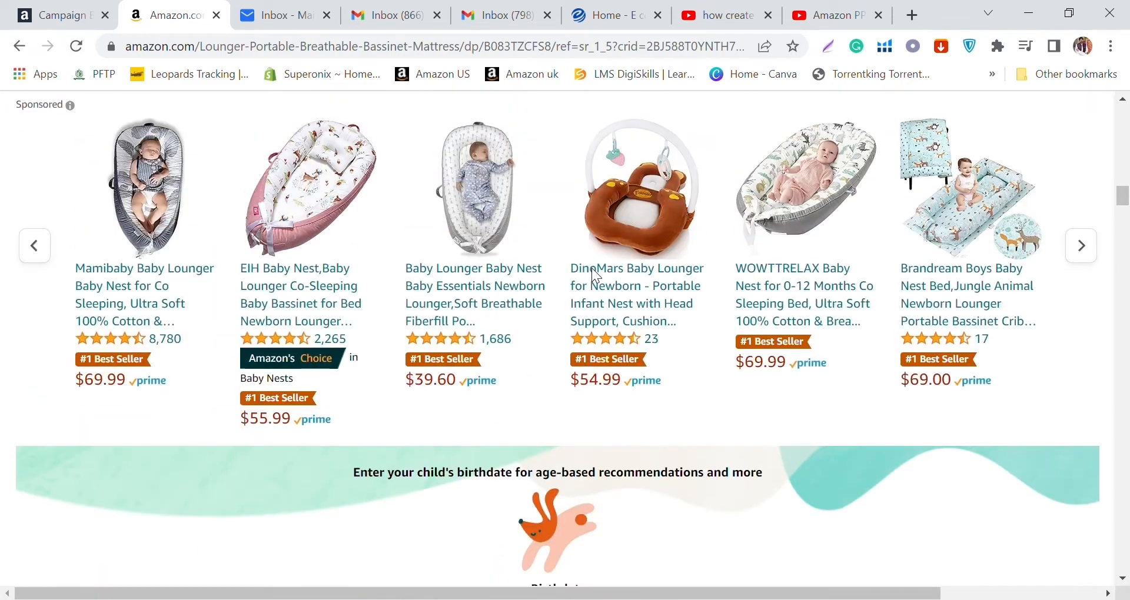
scroll(593, 288, "up", 5)
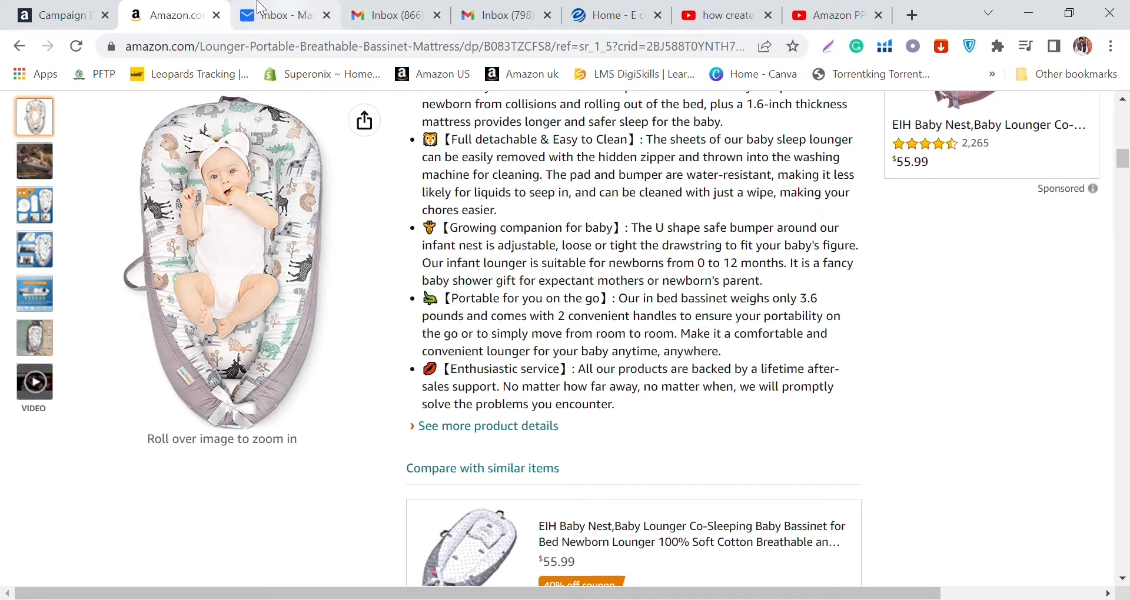
- Return to the campaign type selection and choose Sponsored Products for the new campaign
left_click(55, 8)
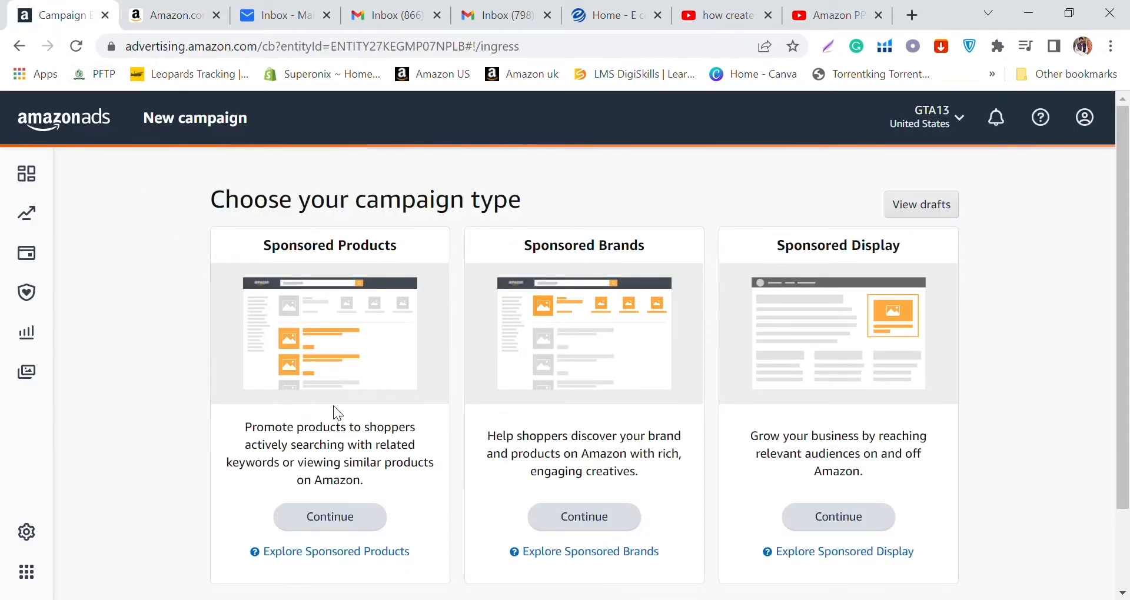
scroll(346, 462, "down", 2)
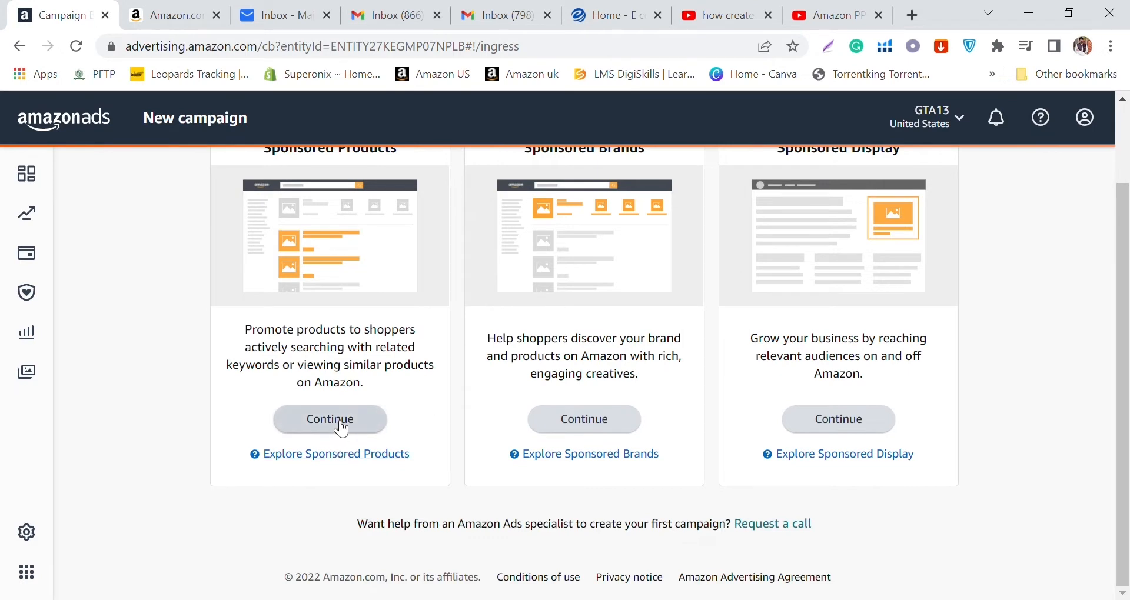
left_click(342, 430)
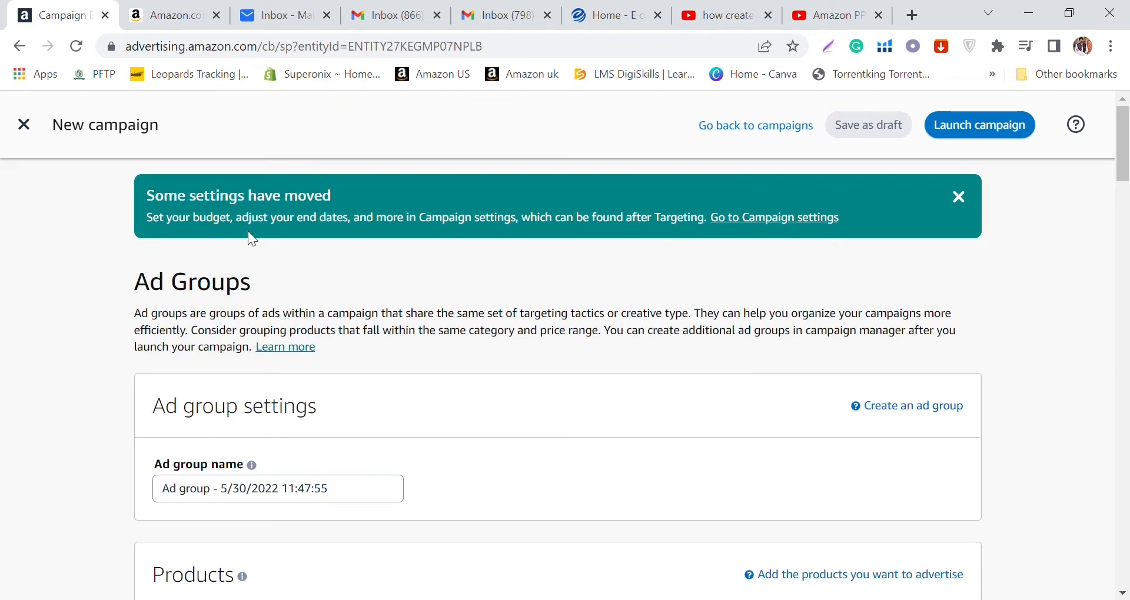
- In the campaign settings, rename the campaign by replacing "Campaign" with "Baby loungers Auto" before the date and time
scroll(252, 238, "down", 15)
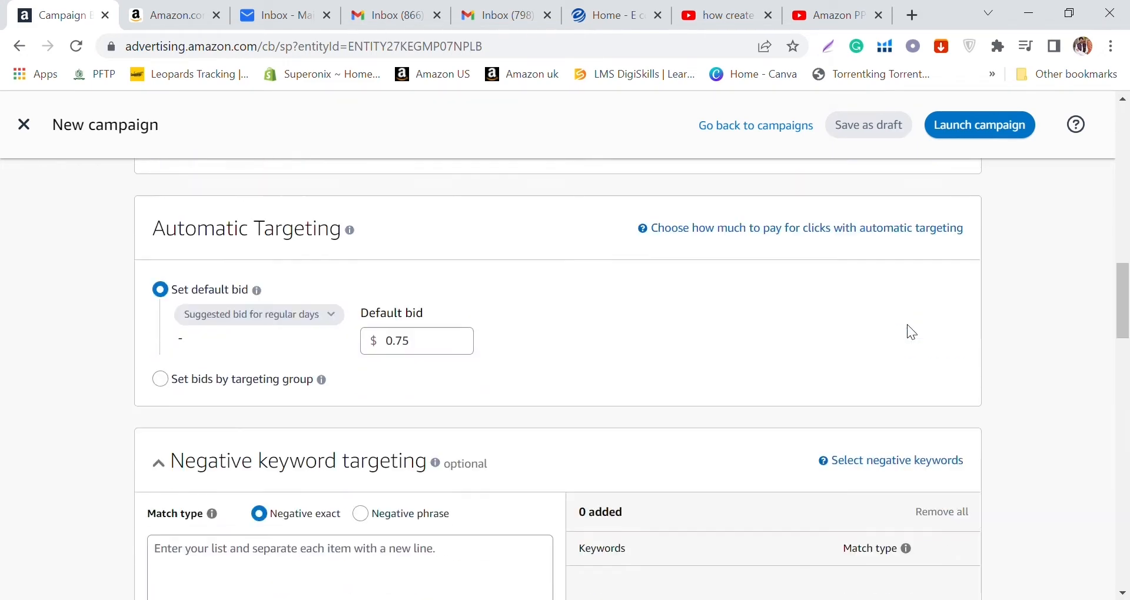
scroll(907, 326, "down", 10)
scroll(563, 286, "down", 5)
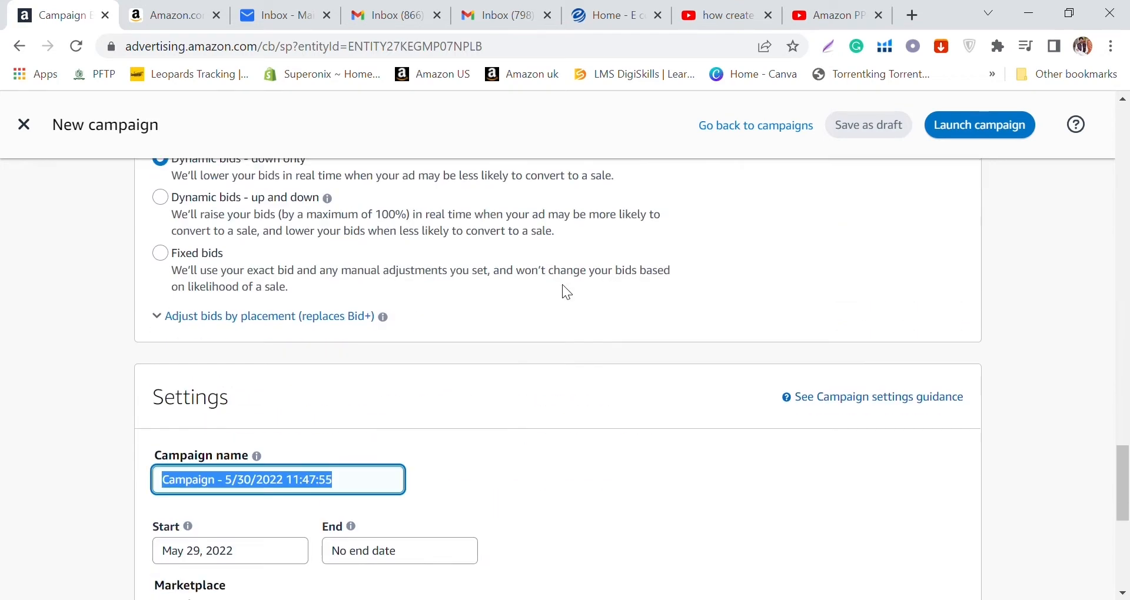
scroll(548, 303, "down", 6)
scroll(353, 247, "up", 3)
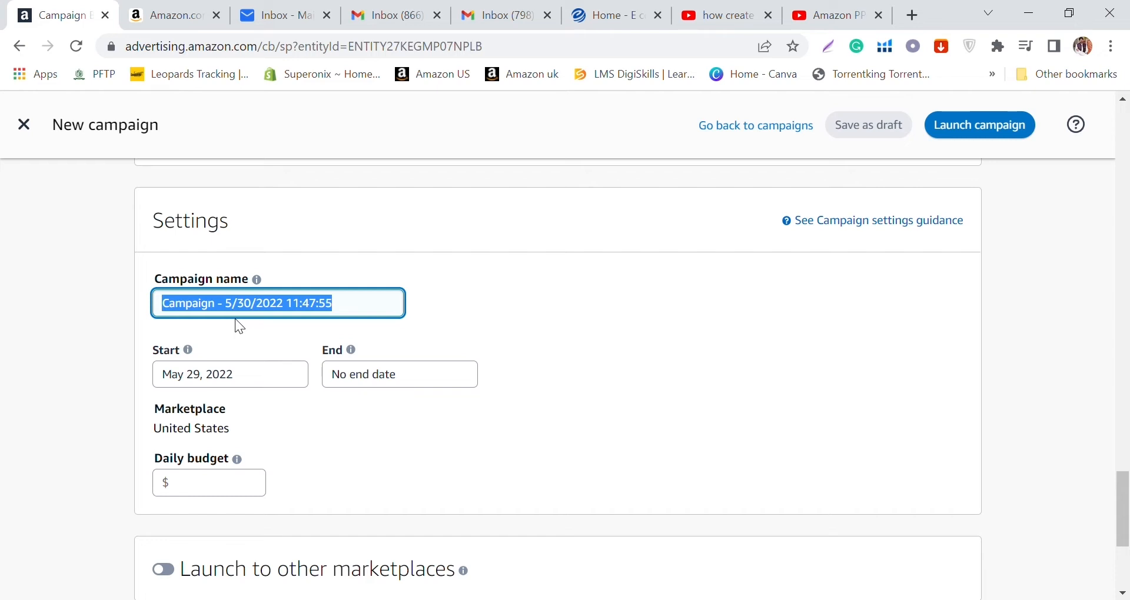
left_click(228, 319)
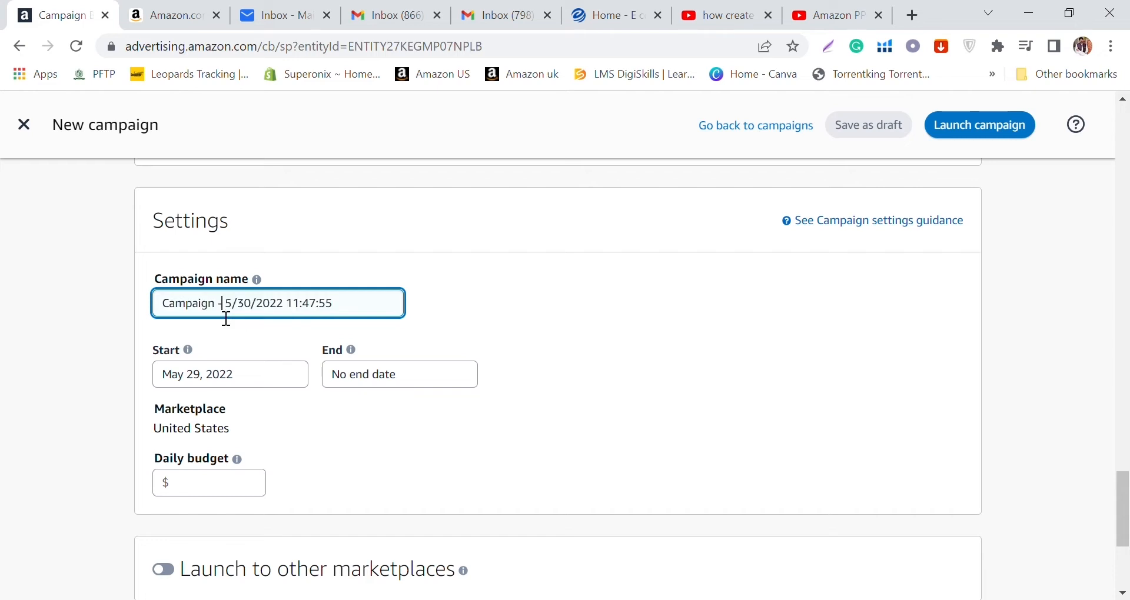
left_click_drag(219, 303, 135, 304)
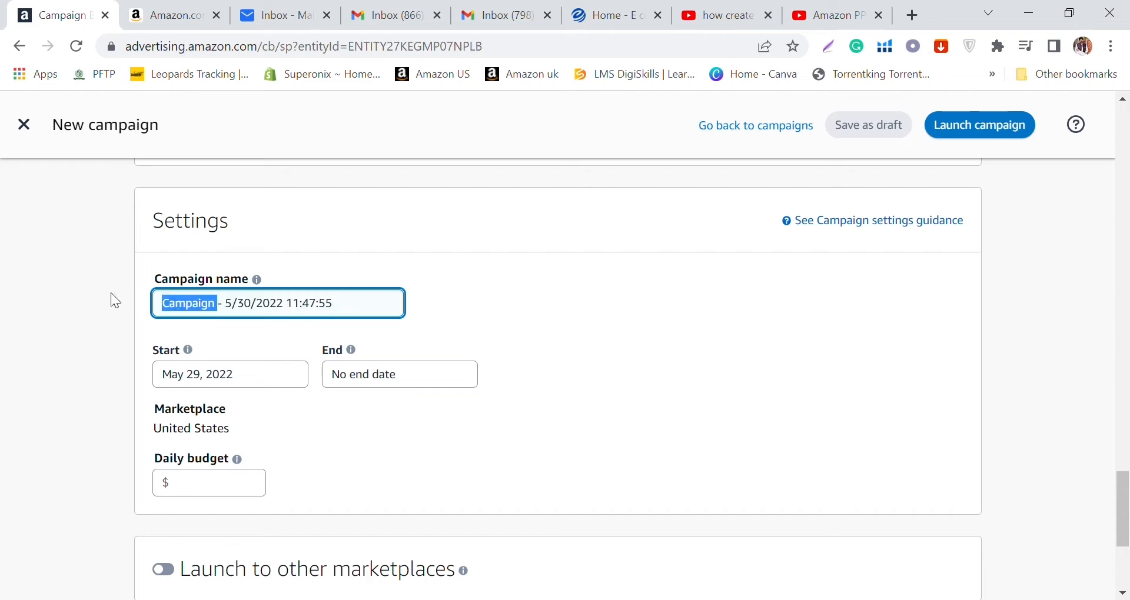
type("Bab")
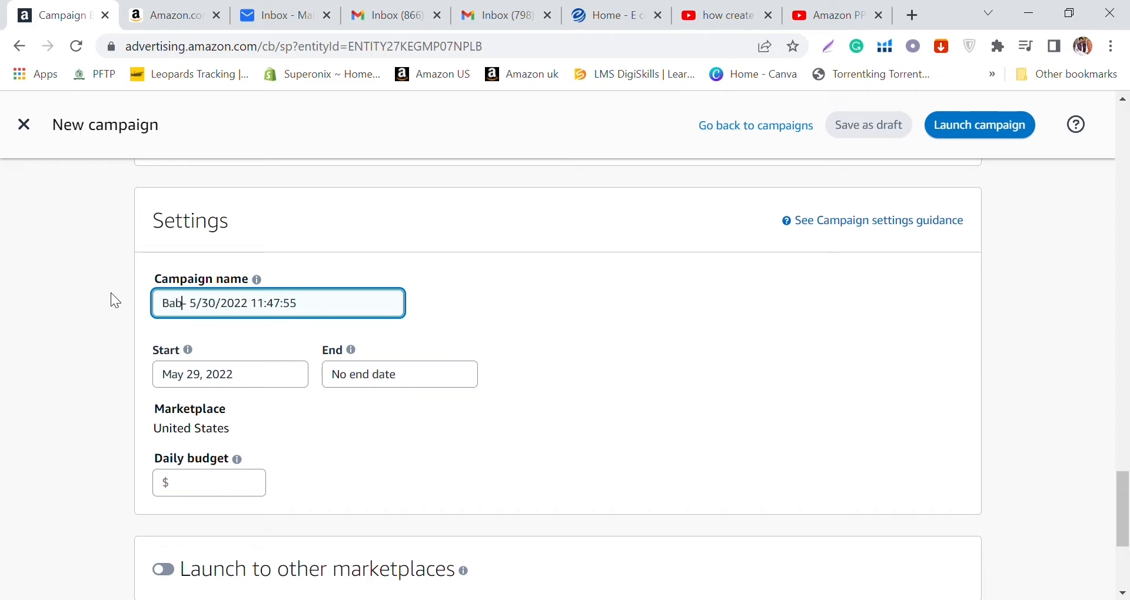
type("y loungers  ")
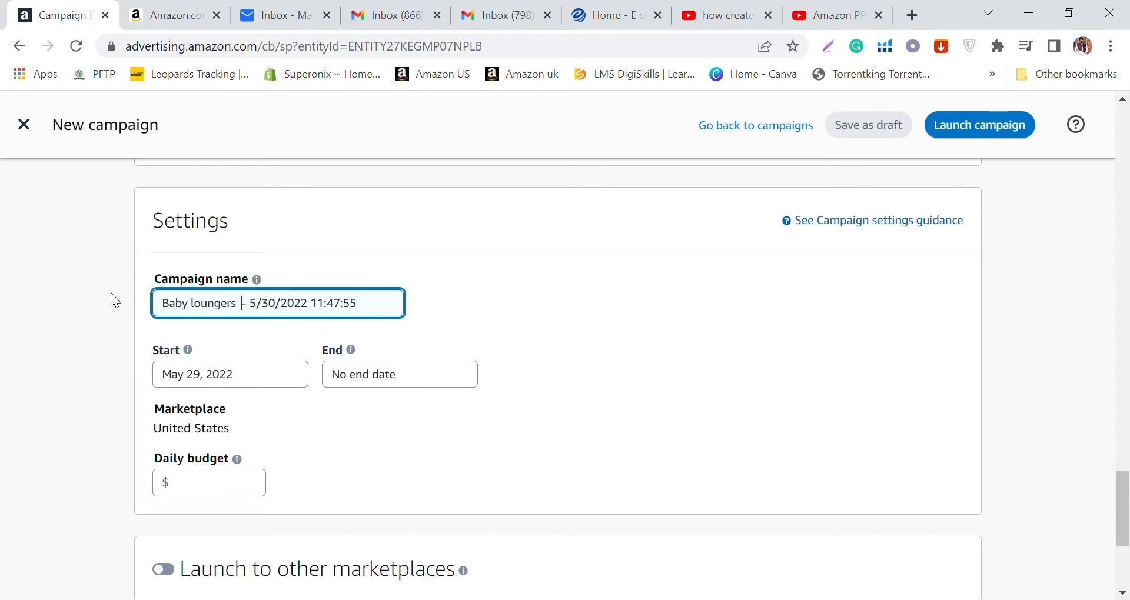
type("Auto")
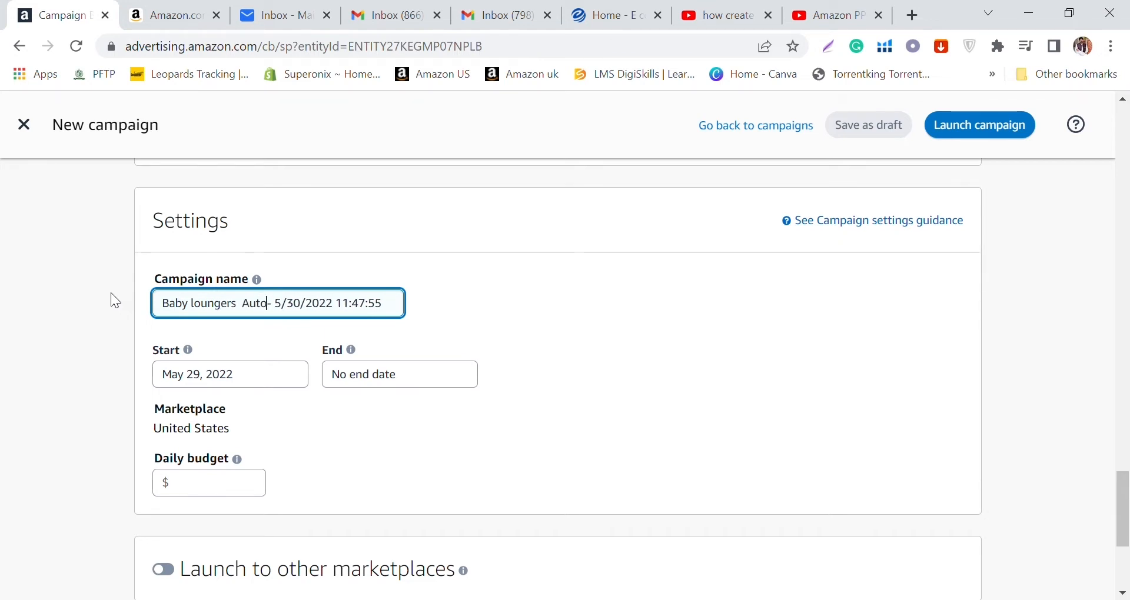
- Check the calendars for the campaign's start and end dates, keeping May 29, 2022 and no end date
left_click(253, 380)
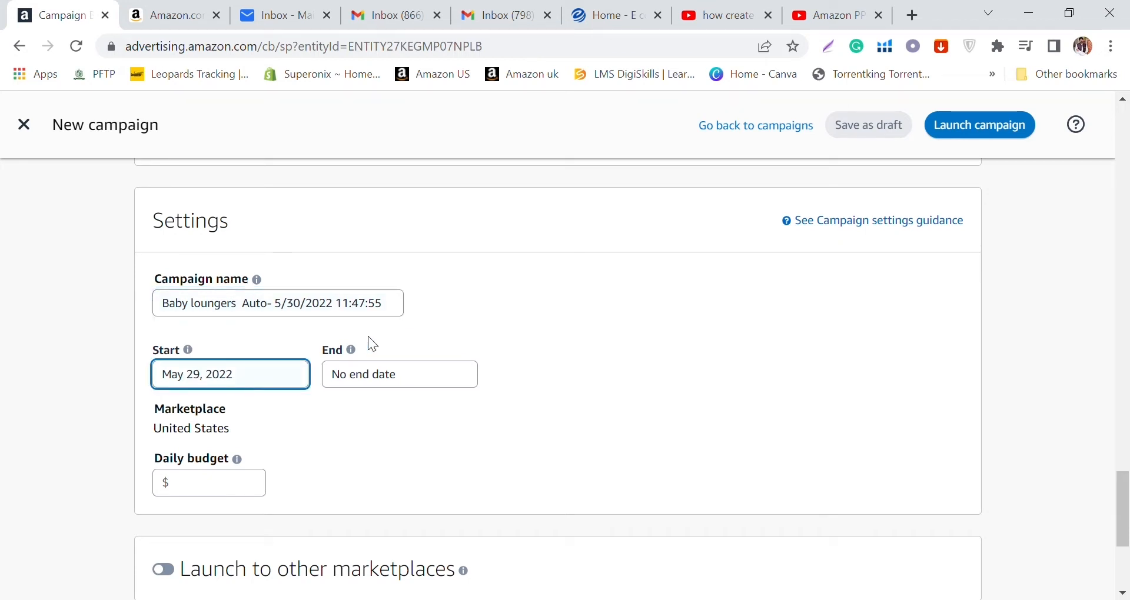
left_click(235, 377)
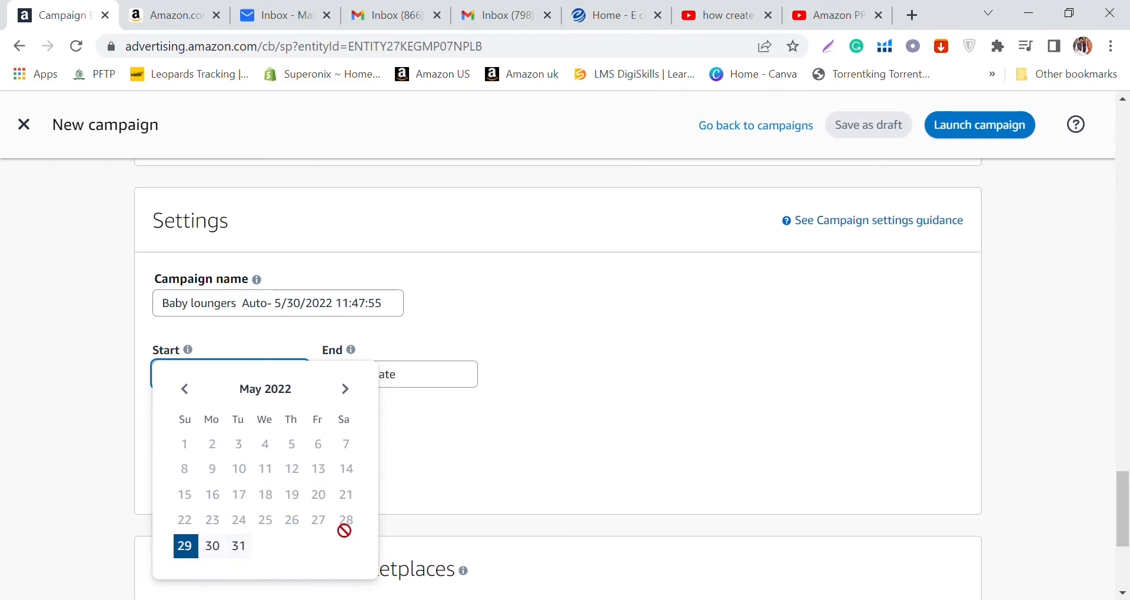
left_click(592, 450)
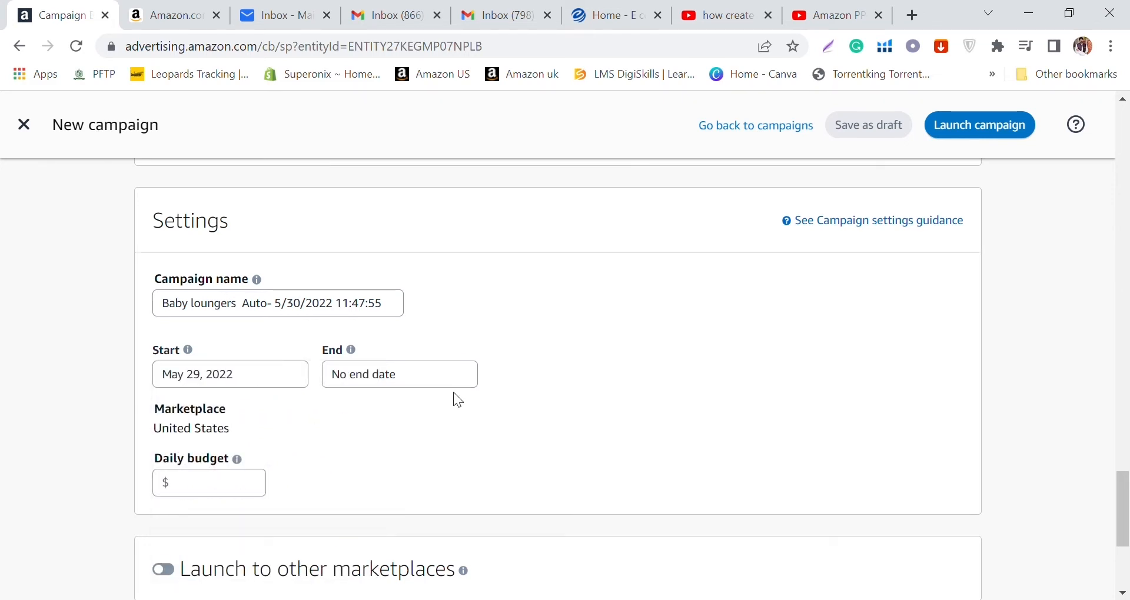
left_click_drag(323, 375, 422, 384)
left_click(457, 374)
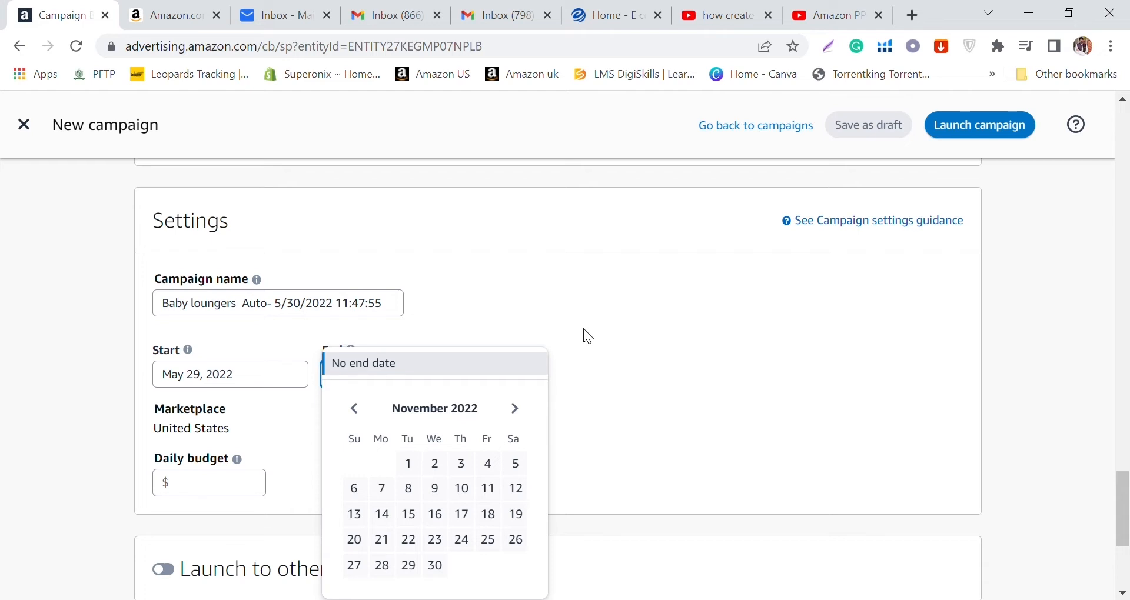
left_click(674, 325)
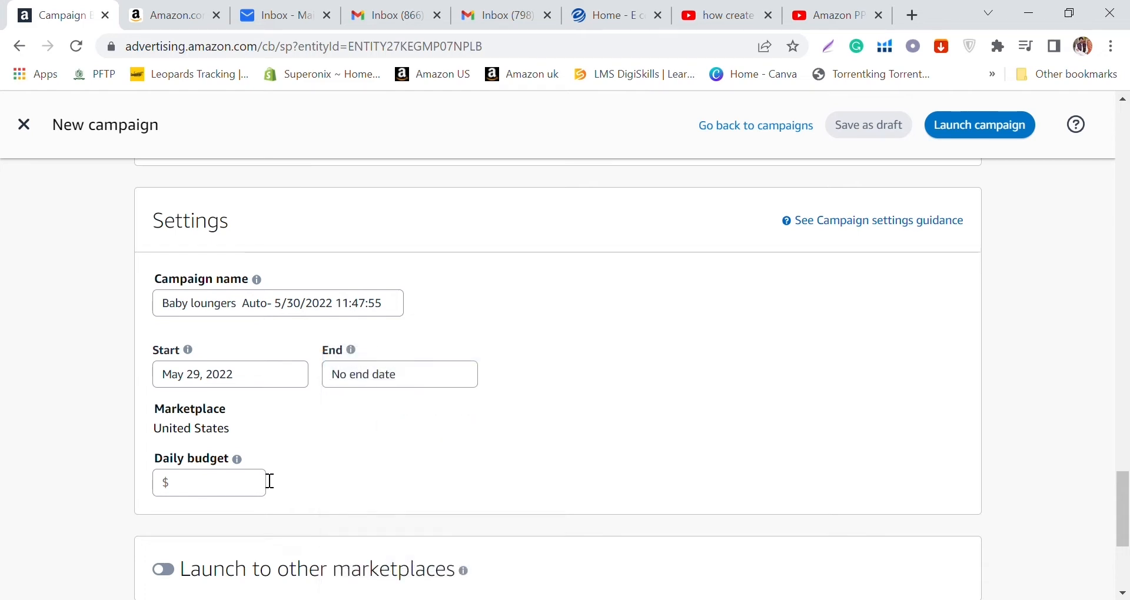
- Switch to the Amazon shopping page, go back to the baby lounger search results and examine the sponsored listings
left_click(231, 501)
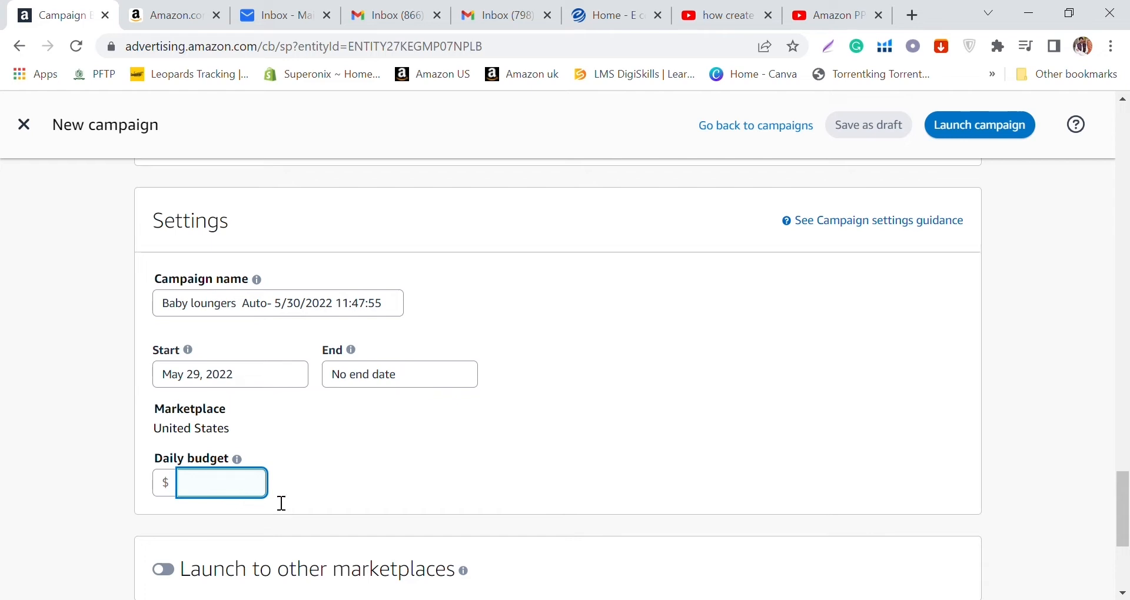
left_click(189, 9)
left_click(19, 47)
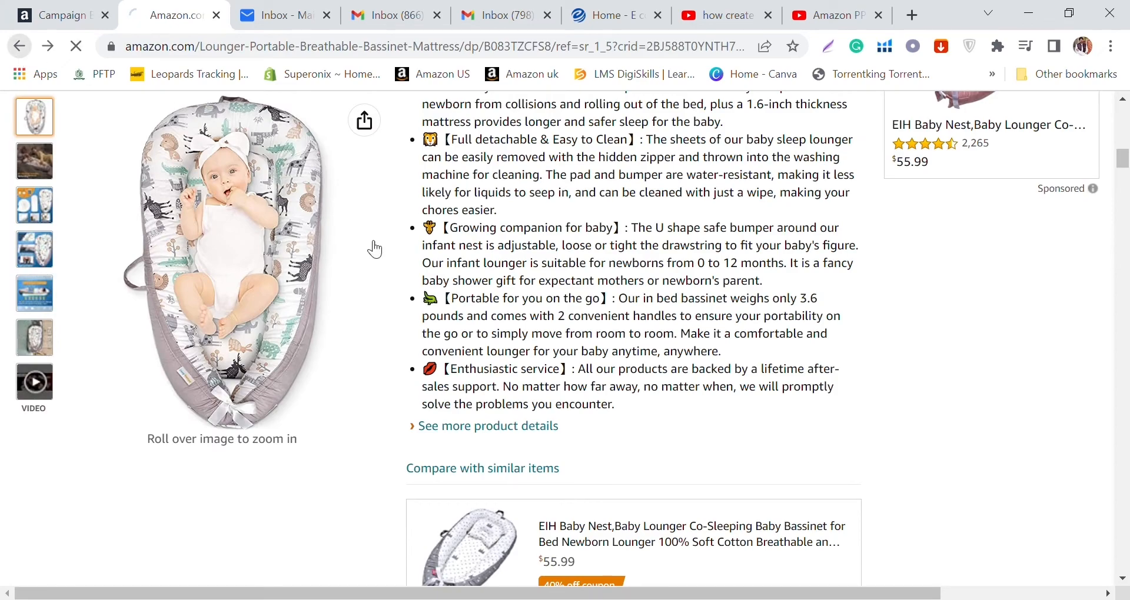
scroll(700, 330, "up", 12)
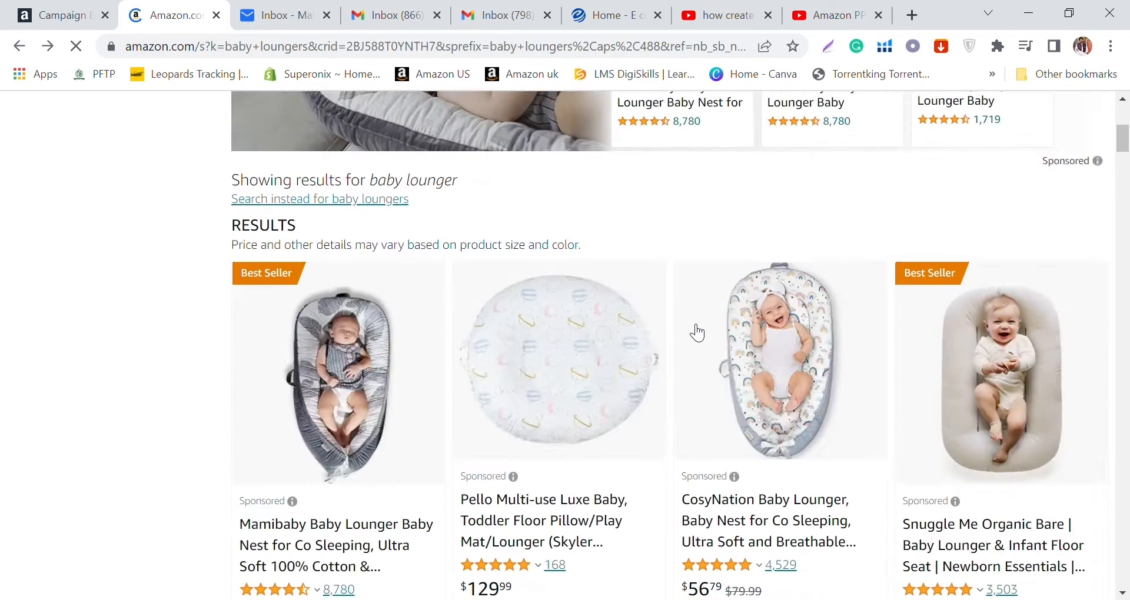
scroll(685, 338, "down", 6)
scroll(508, 429, "down", 1)
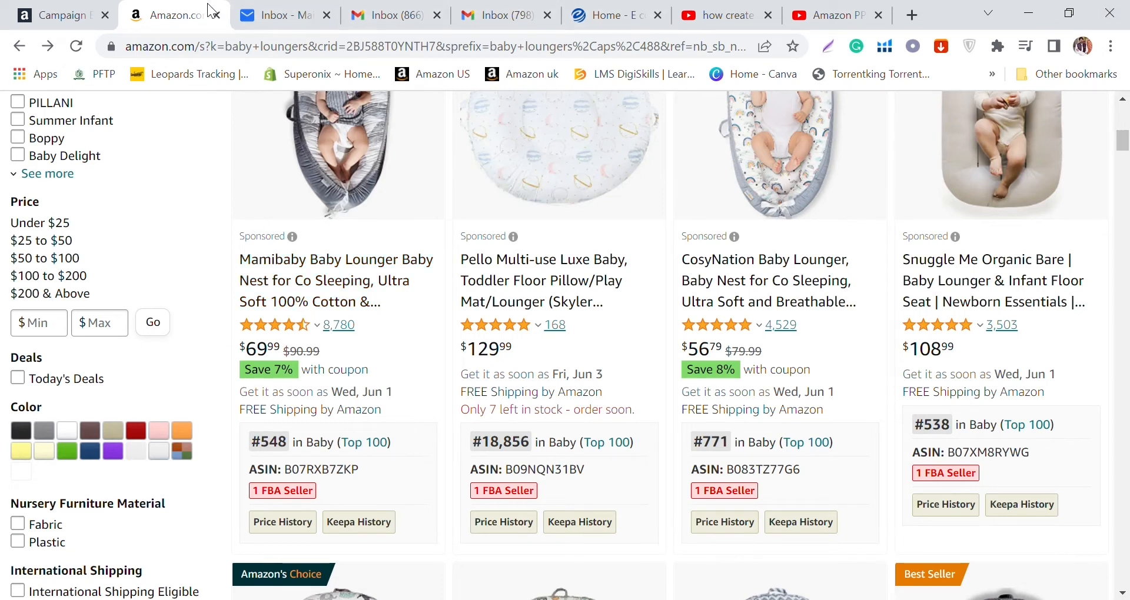
- Return to the new campaign form and set the daily budget to $10.00
left_click(66, 8)
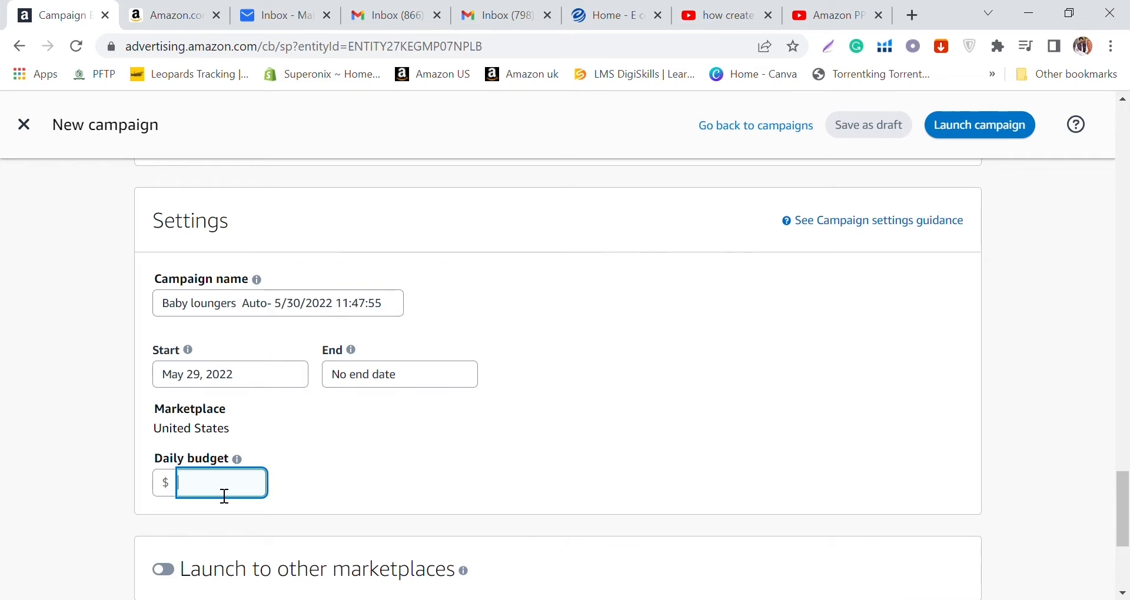
type("01")
key("BackSpace")
key("BackSpace")
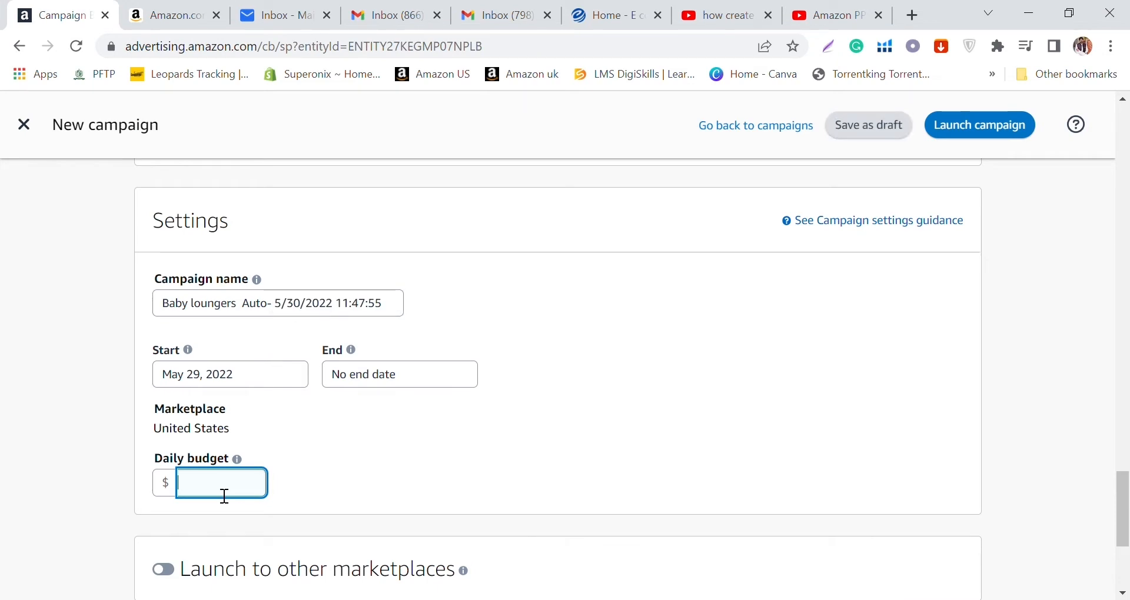
type("10")
left_click(612, 426)
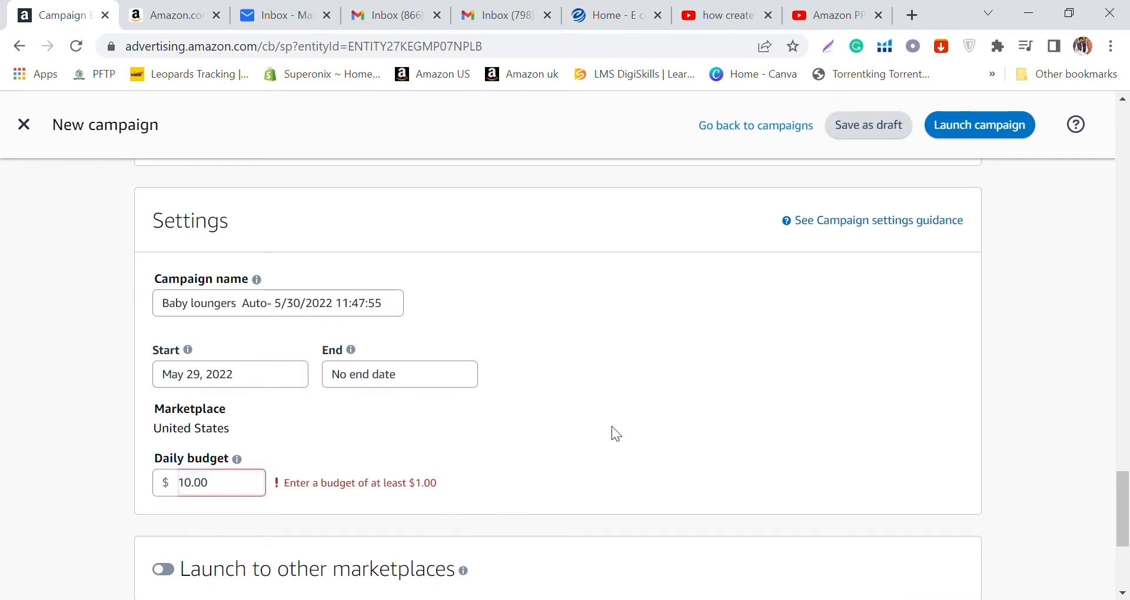
scroll(612, 426, "down", 3)
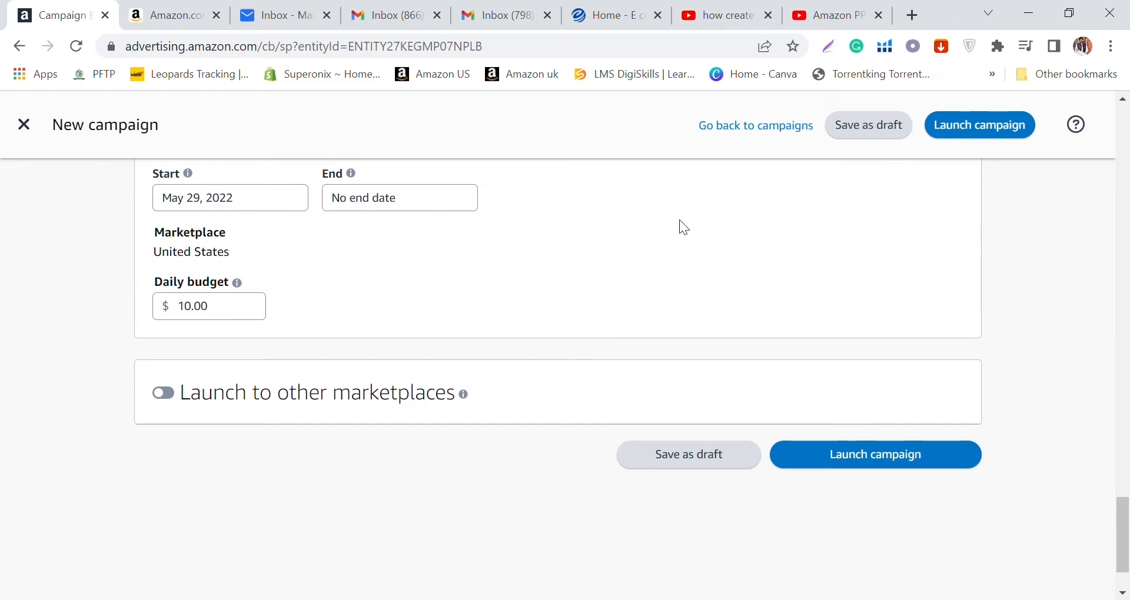
- Rename the ad group by replacing "Ad group" with "Red Baby lounger" before the date and time
scroll(563, 259, "up", 10)
scroll(593, 312, "up", 15)
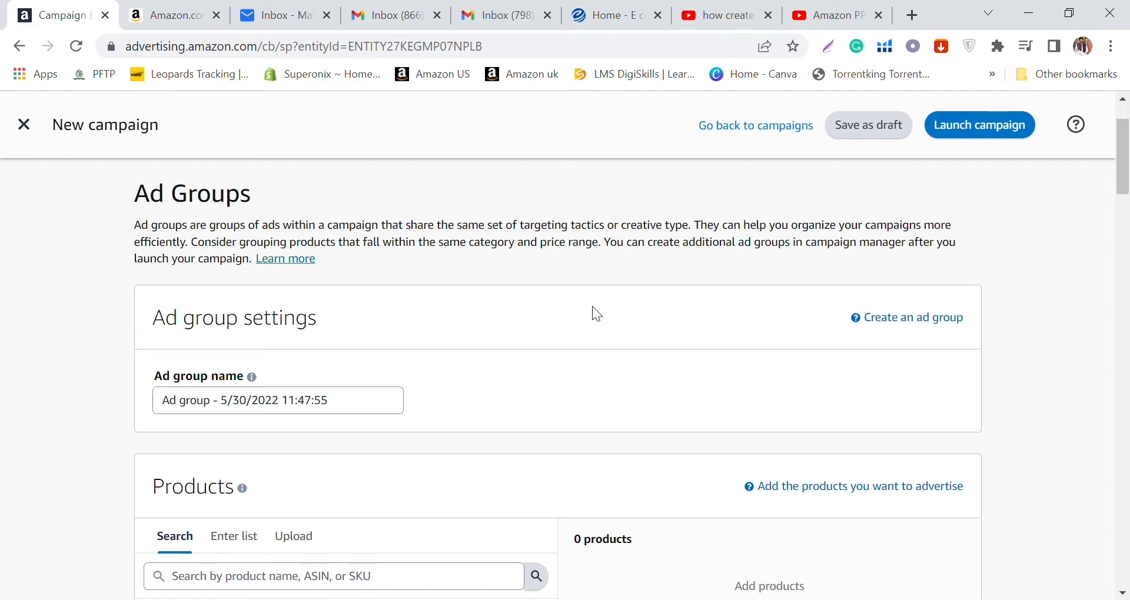
left_click(224, 405)
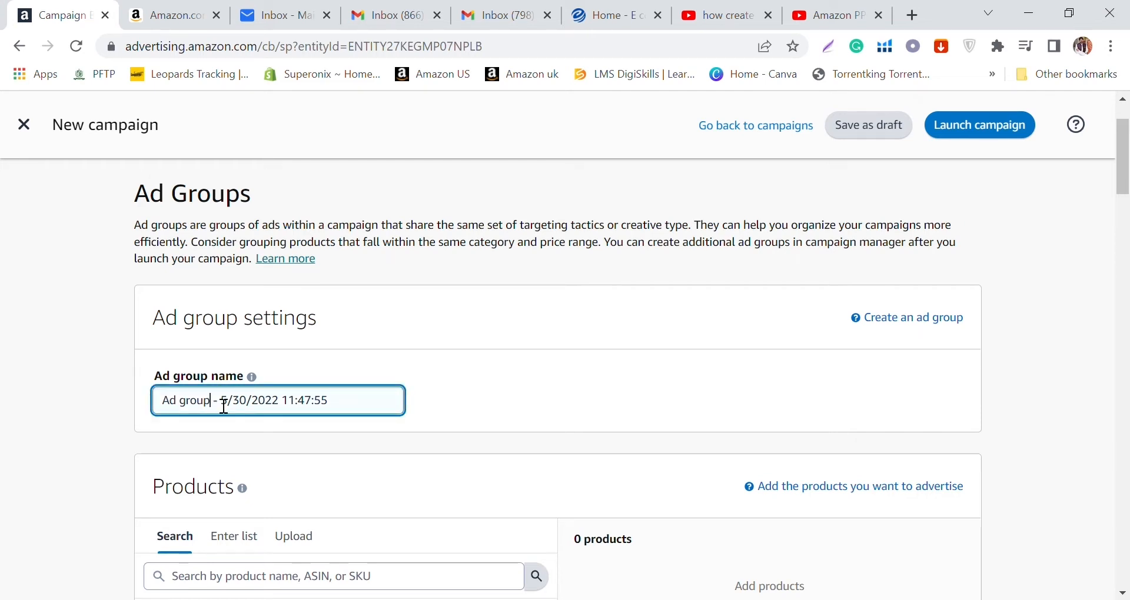
key("BackSpace")
key("BackSpace")
key("BackSpace")
key("BackSpace")
key("BackSpace")
key("BackSpace")
key("BackSpace")
key("BackSpace")
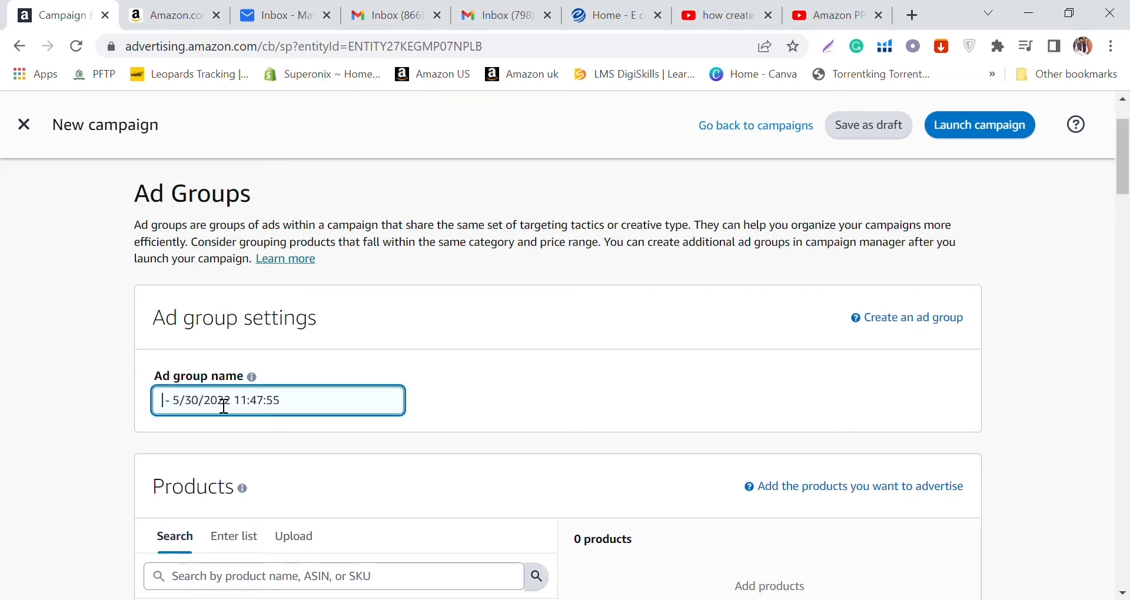
type("Red")
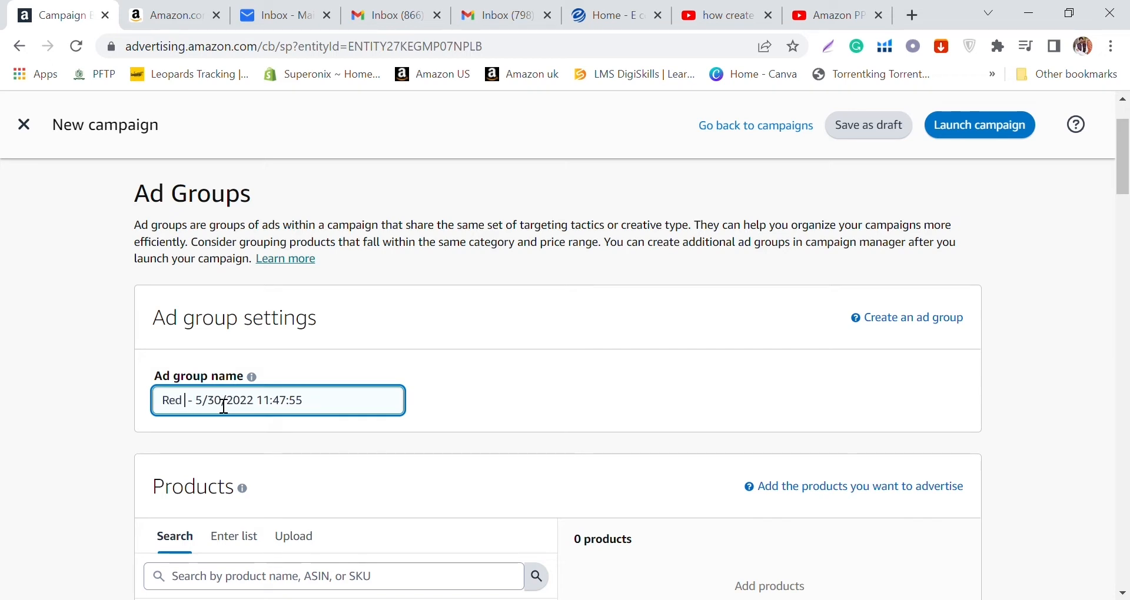
type(" Baby l")
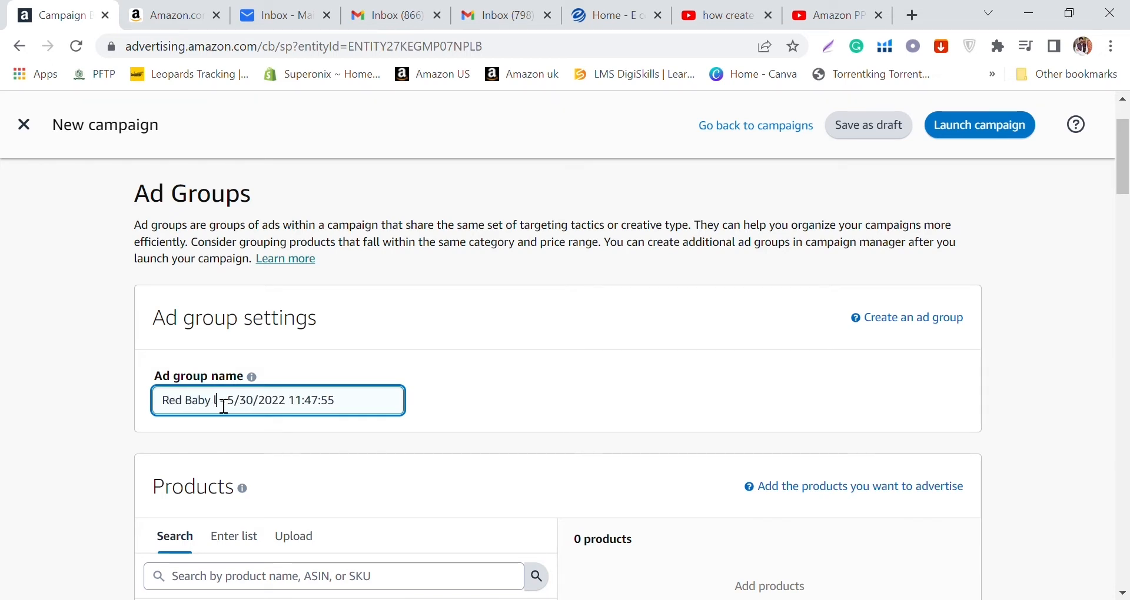
type("ounger")
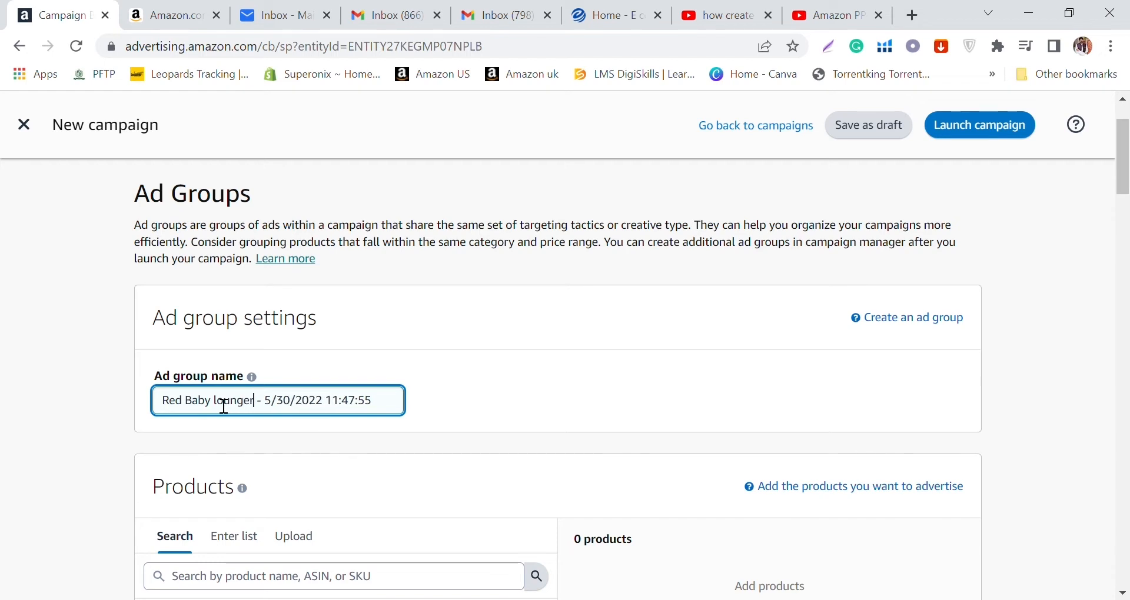
left_click(472, 404)
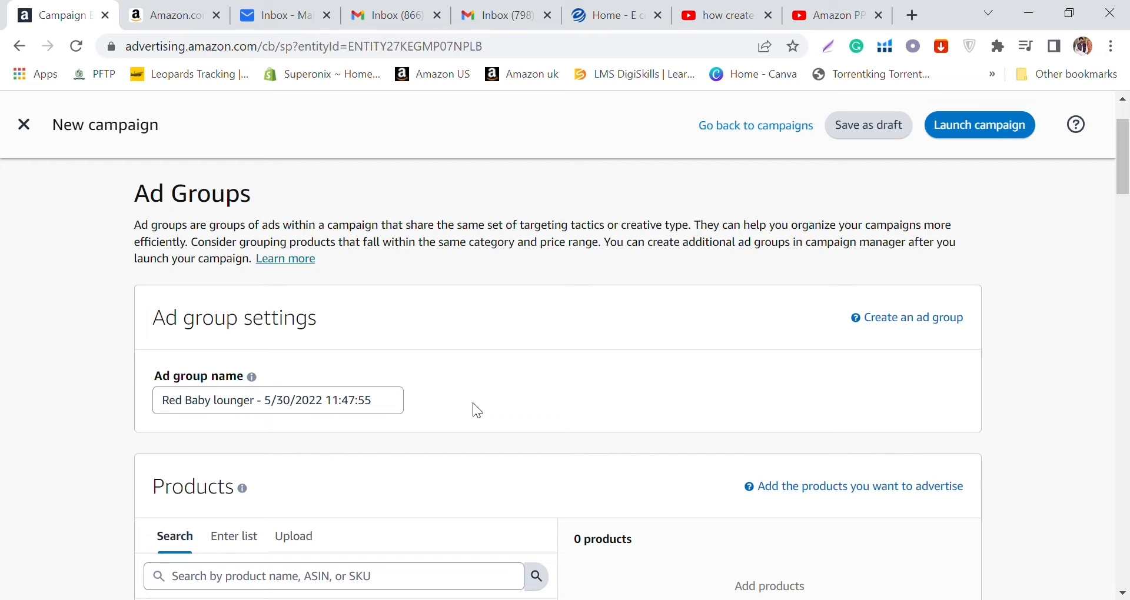
- Review the options for choosing products and add the GTa13 Baby Lounger with Blanket, SKU 2021-0002, to the ad group
scroll(478, 410, "down", 3)
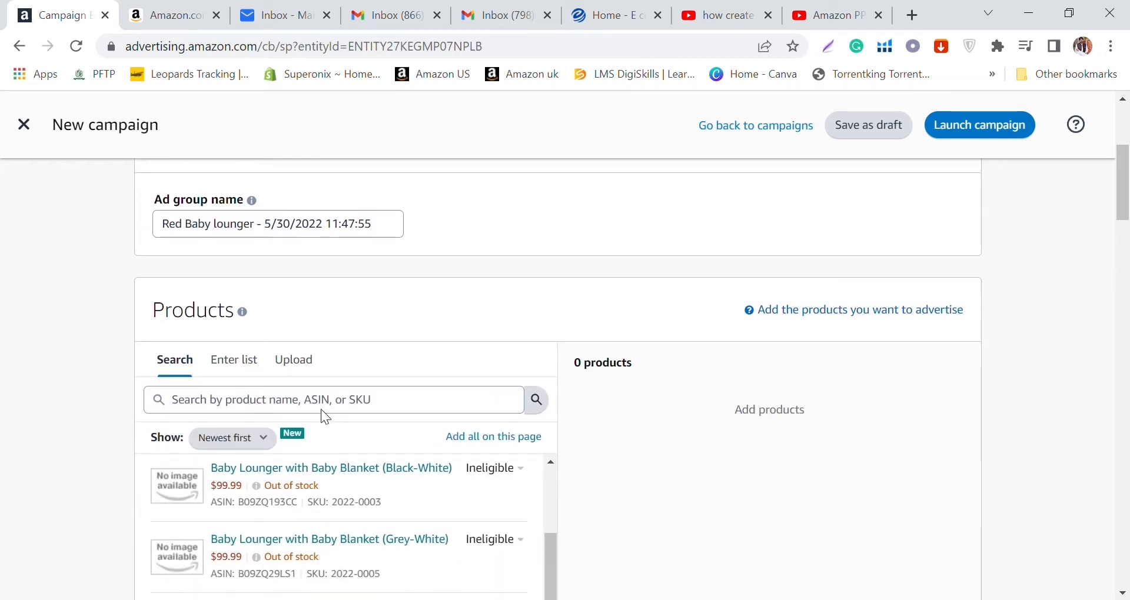
scroll(320, 409, "down", 5)
scroll(312, 353, "up", 3)
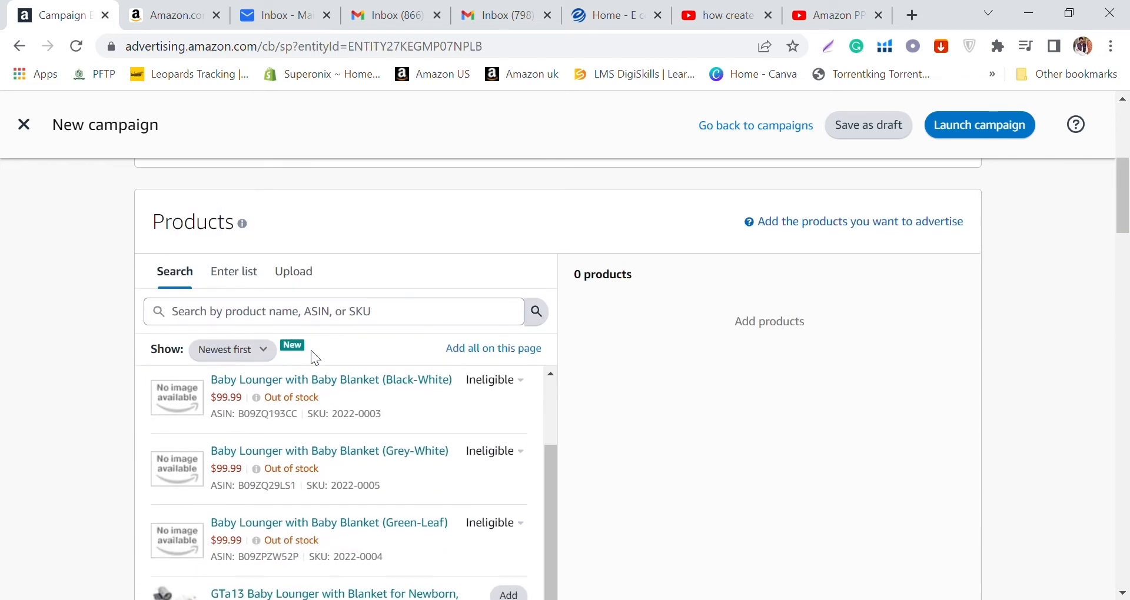
scroll(384, 383, "down", 3)
scroll(344, 356, "up", 1)
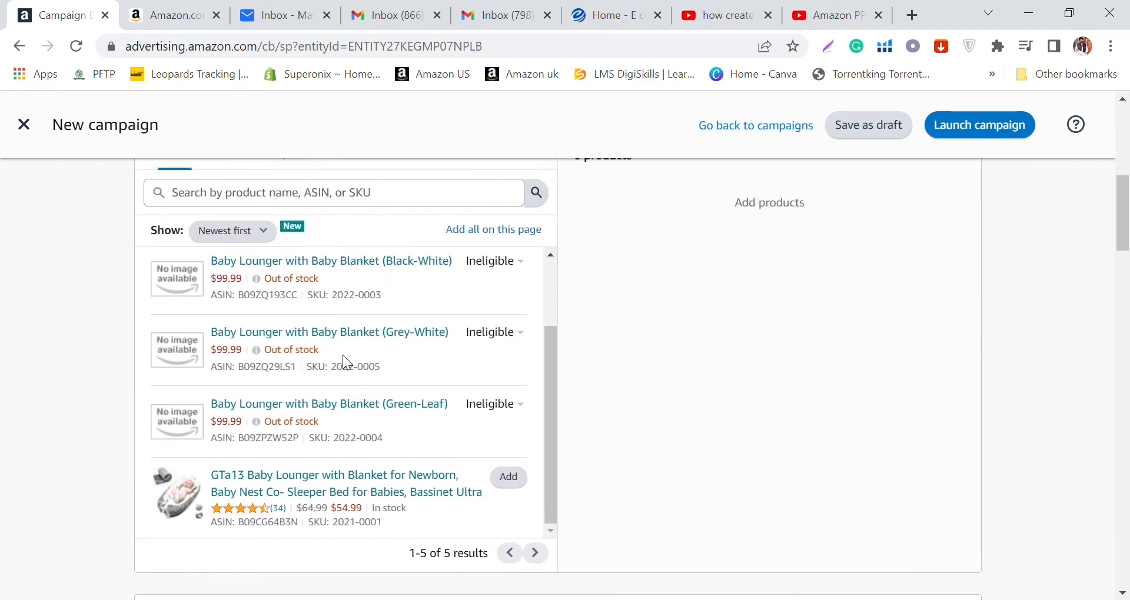
scroll(347, 362, "up", 2)
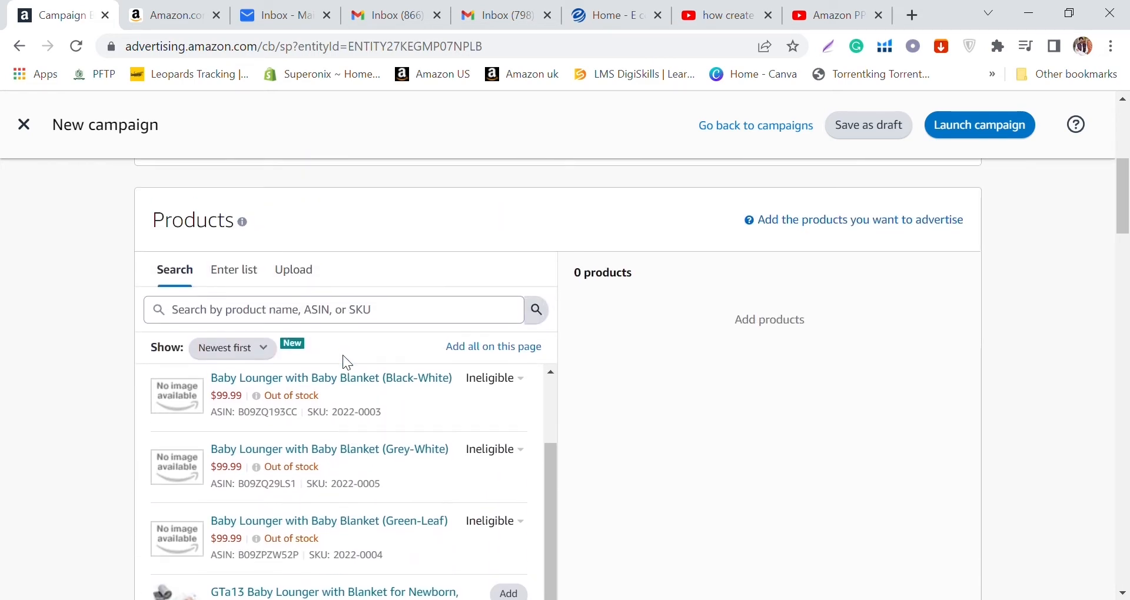
left_click(224, 285)
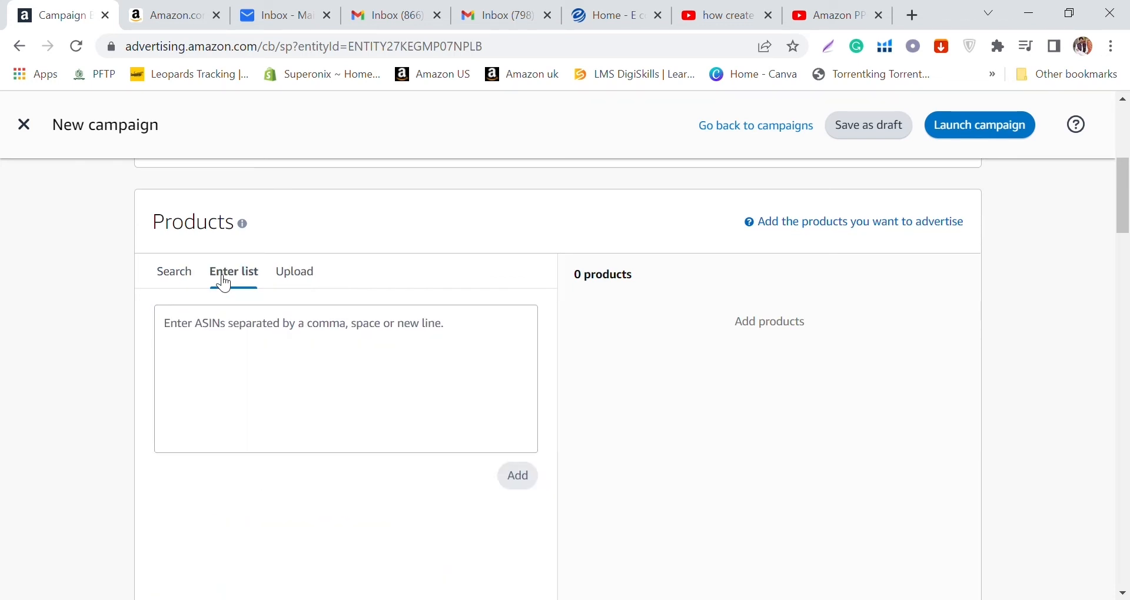
left_click(183, 280)
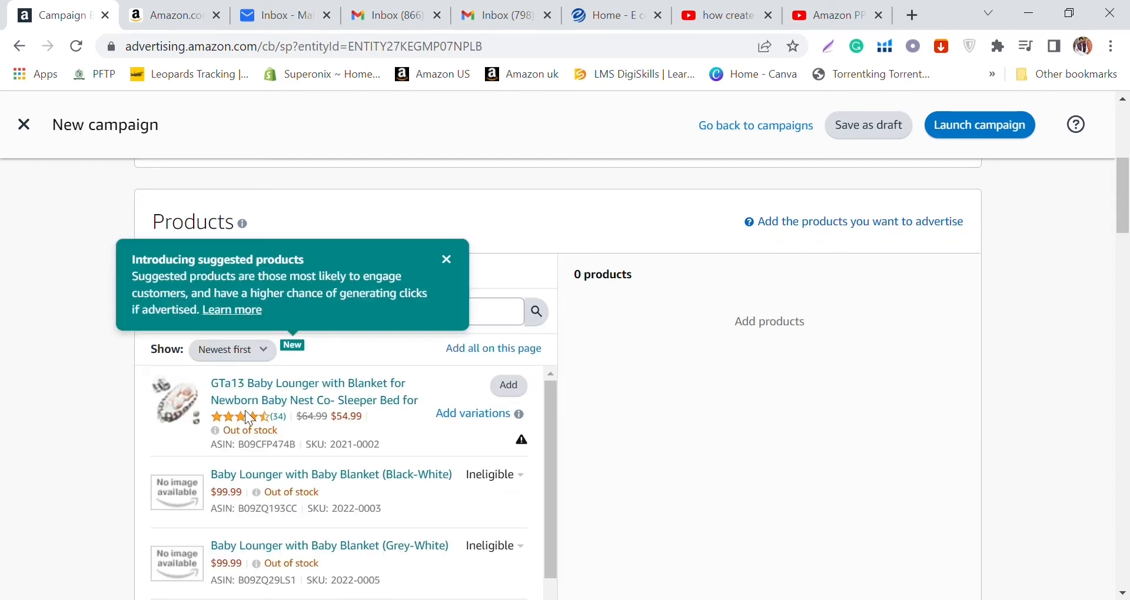
scroll(416, 413, "up", 2)
left_click(510, 474)
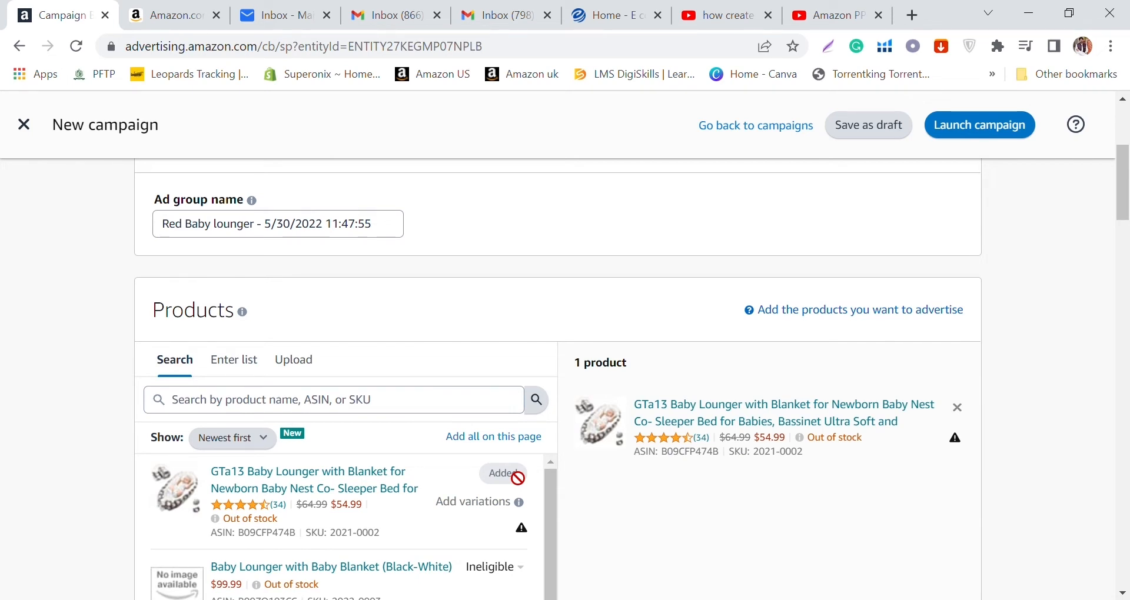
- Replace the advertised product with the in-stock GTa13 Baby Lounger with Blanket, SKU 2021-0001
left_click(958, 408)
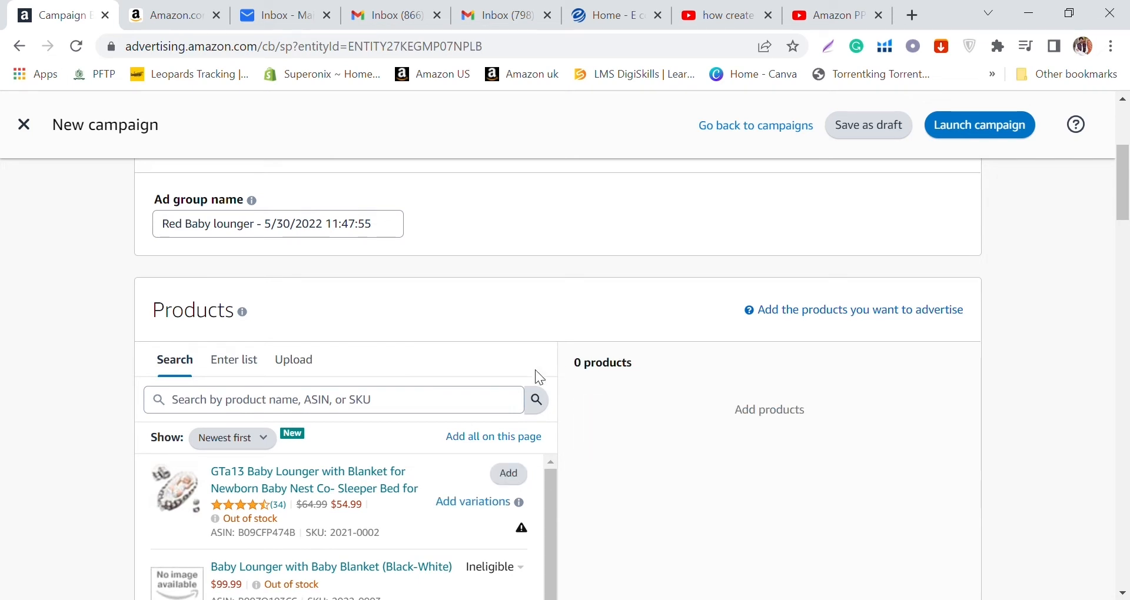
scroll(450, 419, "down", 5)
scroll(455, 406, "down", 2)
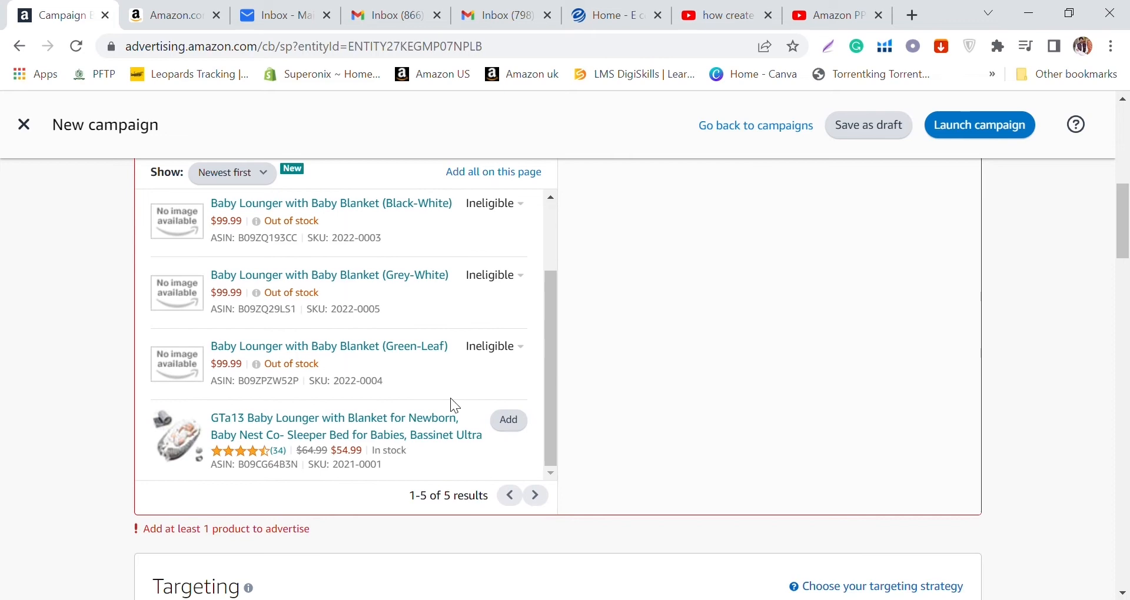
left_click(524, 424)
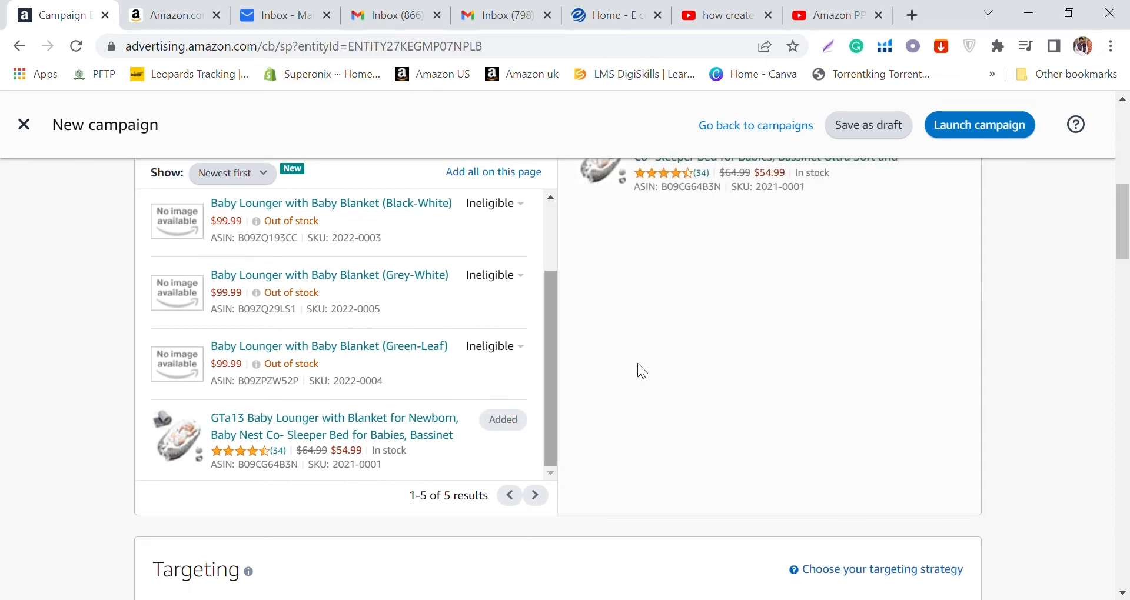
- Switch to the Amazon shopping page, examine the baby lounger search results and open the CosyNation Baby Lounger listing
scroll(663, 356, "down", 6)
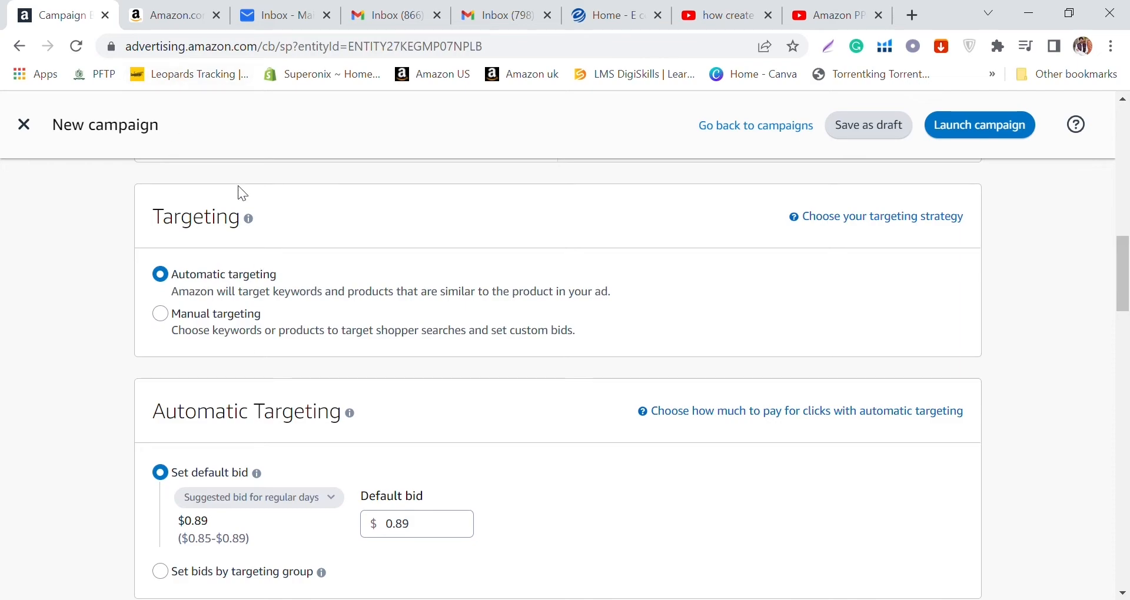
left_click(170, 15)
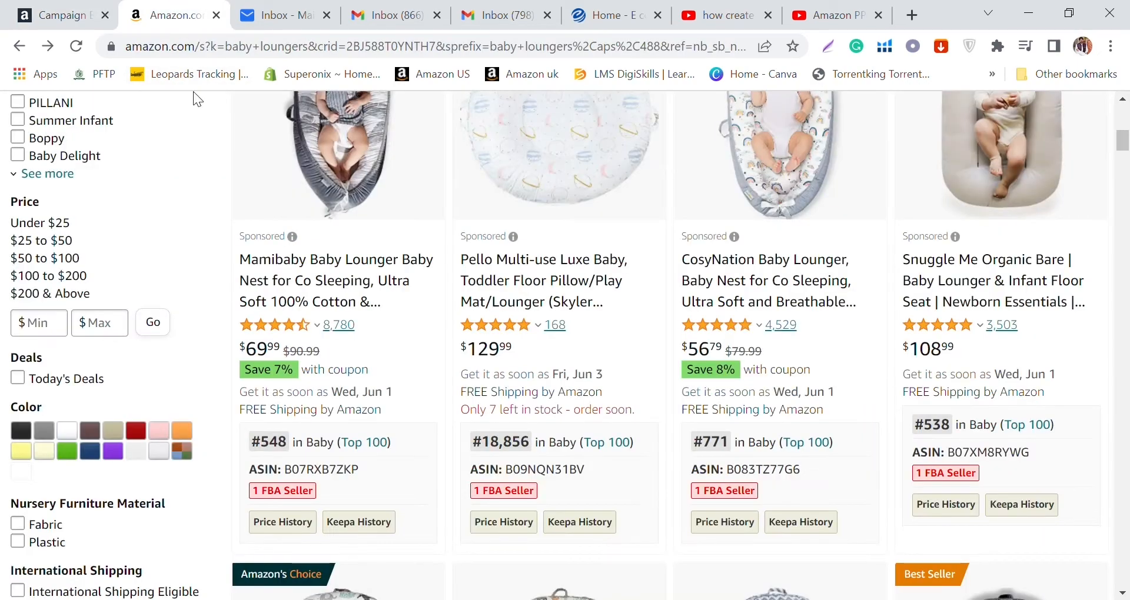
scroll(432, 336, "up", 10)
scroll(423, 353, "down", 15)
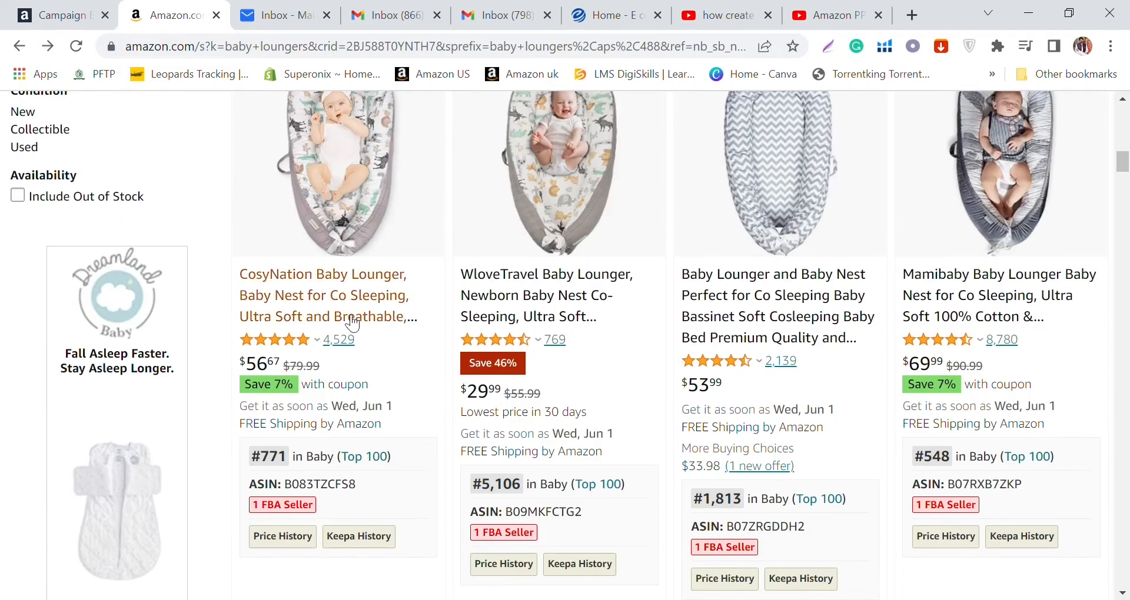
left_click(332, 282)
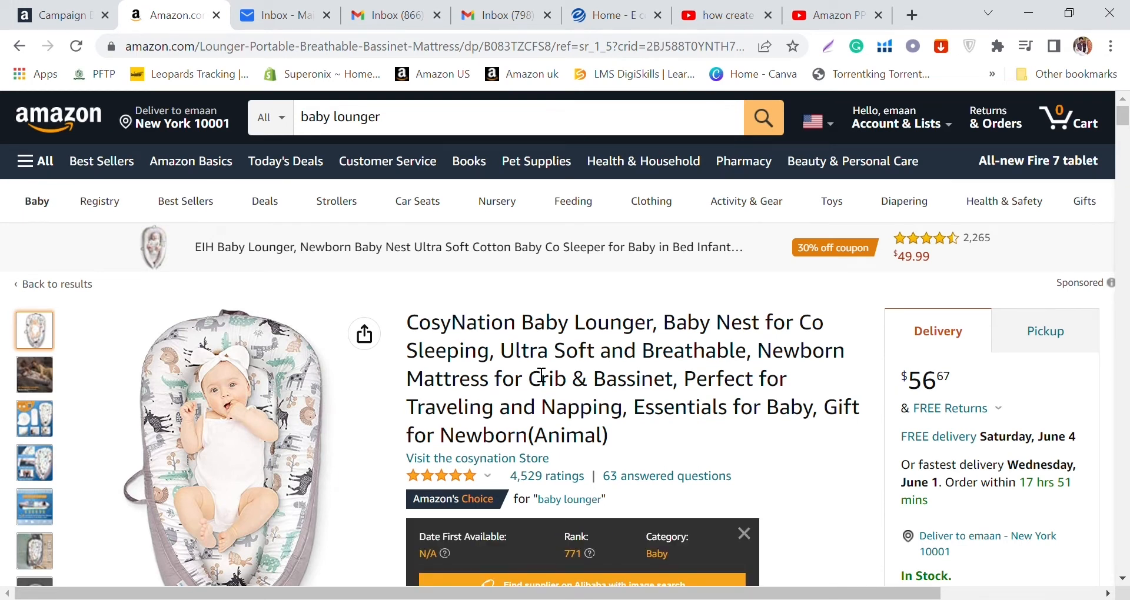
- Return to the new campaign form and review the automatic targeting and default bid options
left_click(56, 15)
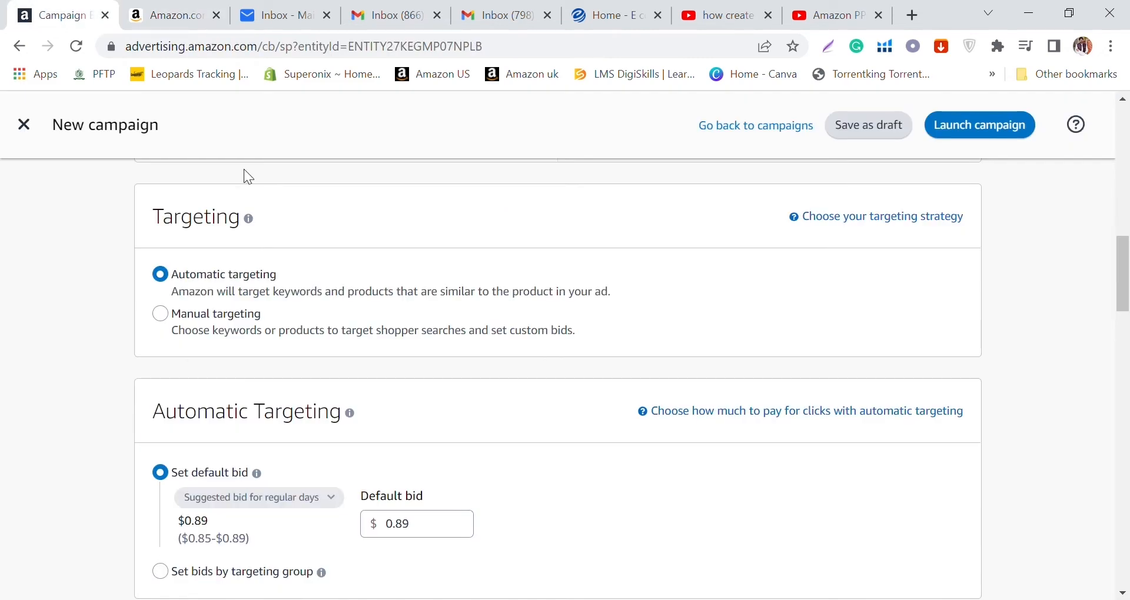
scroll(384, 280, "down", 1)
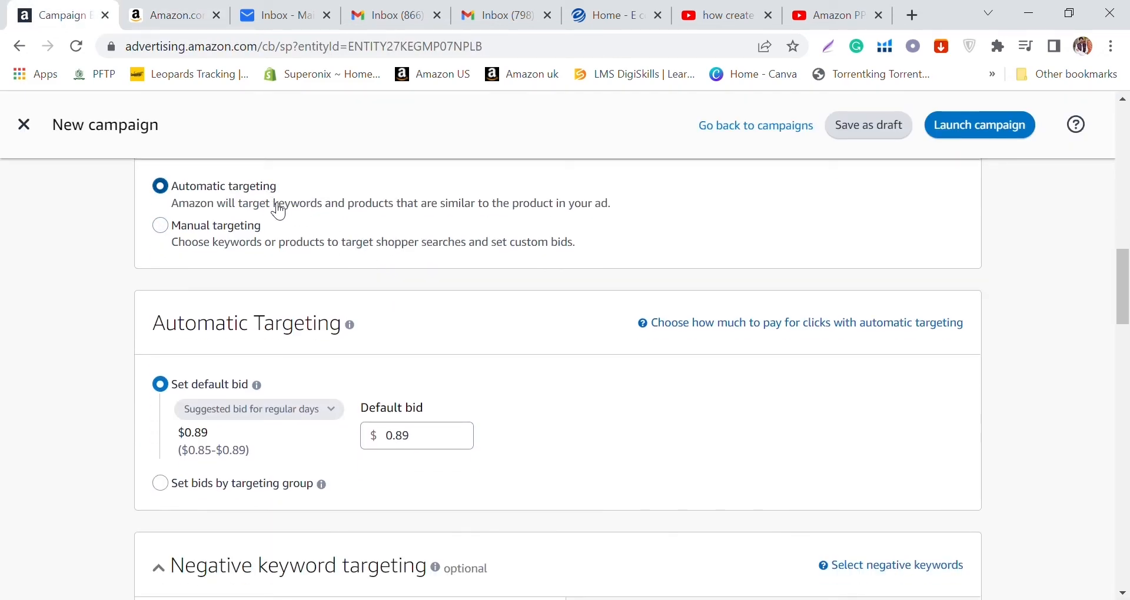
scroll(287, 227, "down", 1)
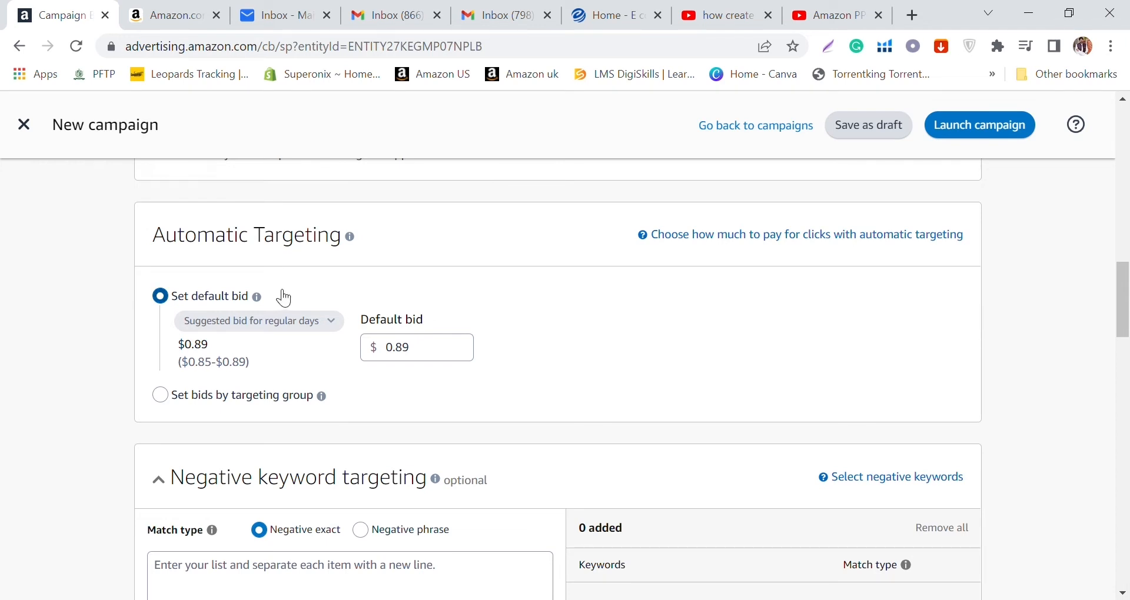
scroll(284, 298, "down", 1)
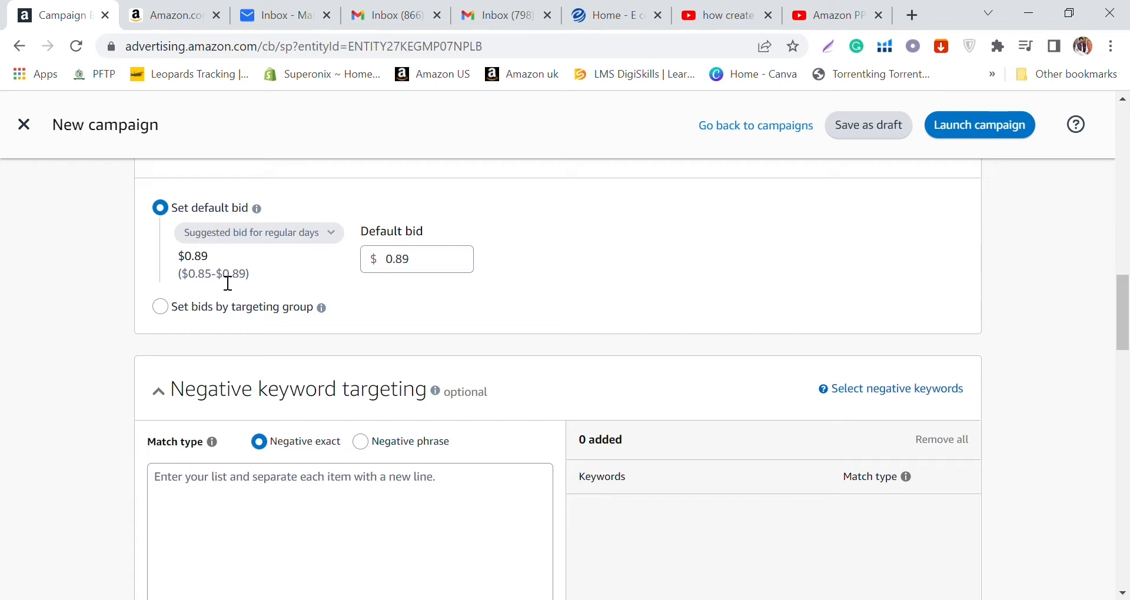
- Try a default bid of $0.35 and reapply the suggested bid of $0.89
left_click(444, 272)
type("0.35")
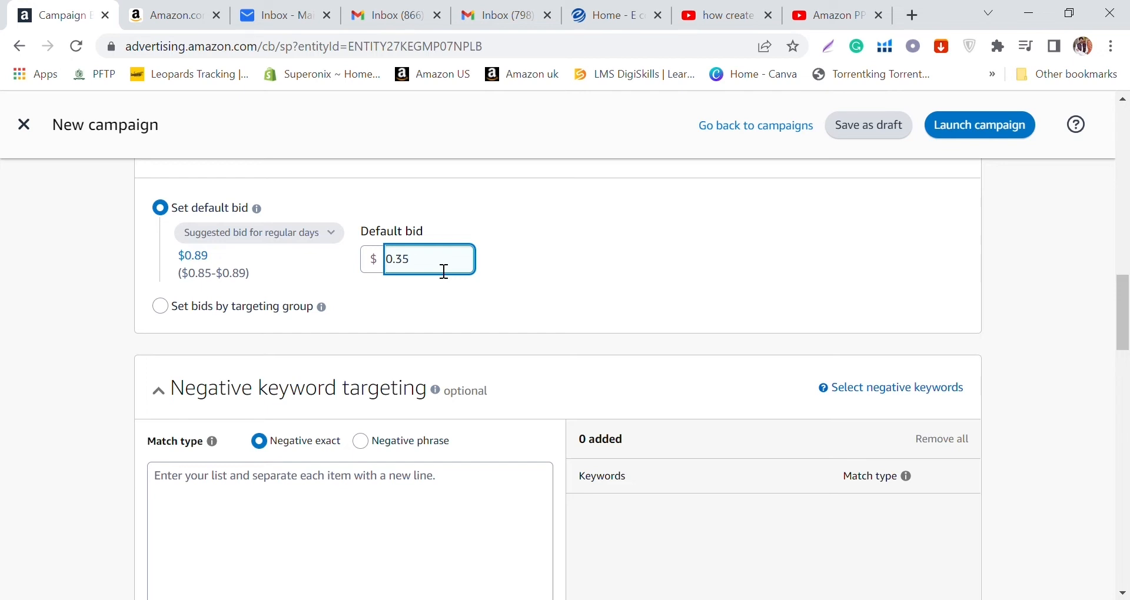
left_click(194, 257)
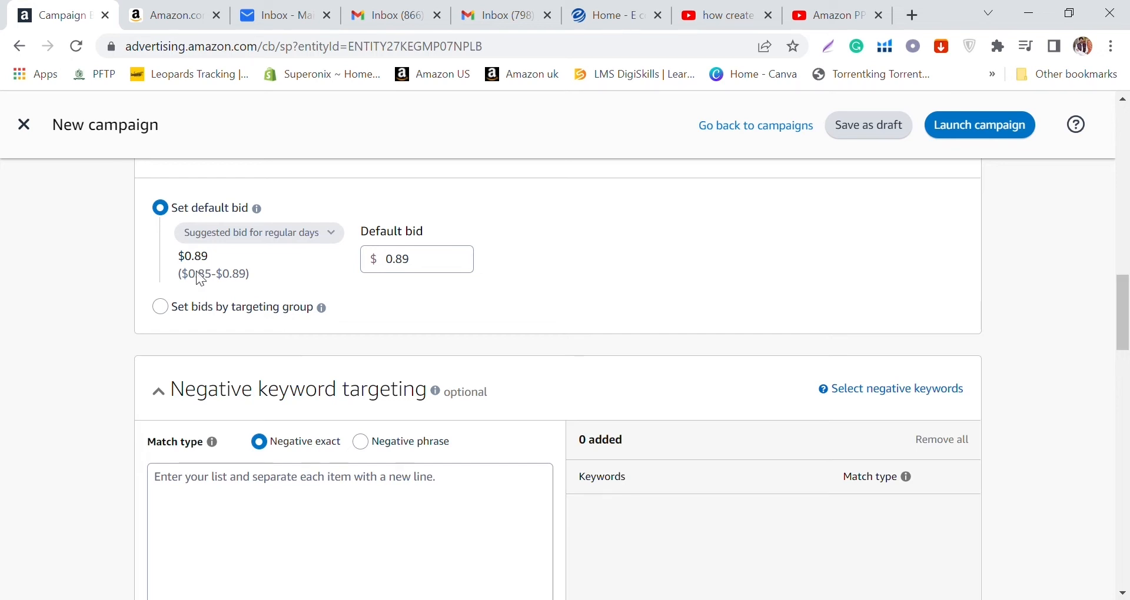
- Examine the rest of the campaign form, from negative targeting and bidding strategy down to the budget and launch options
scroll(203, 282, "down", 5)
scroll(265, 321, "down", 10)
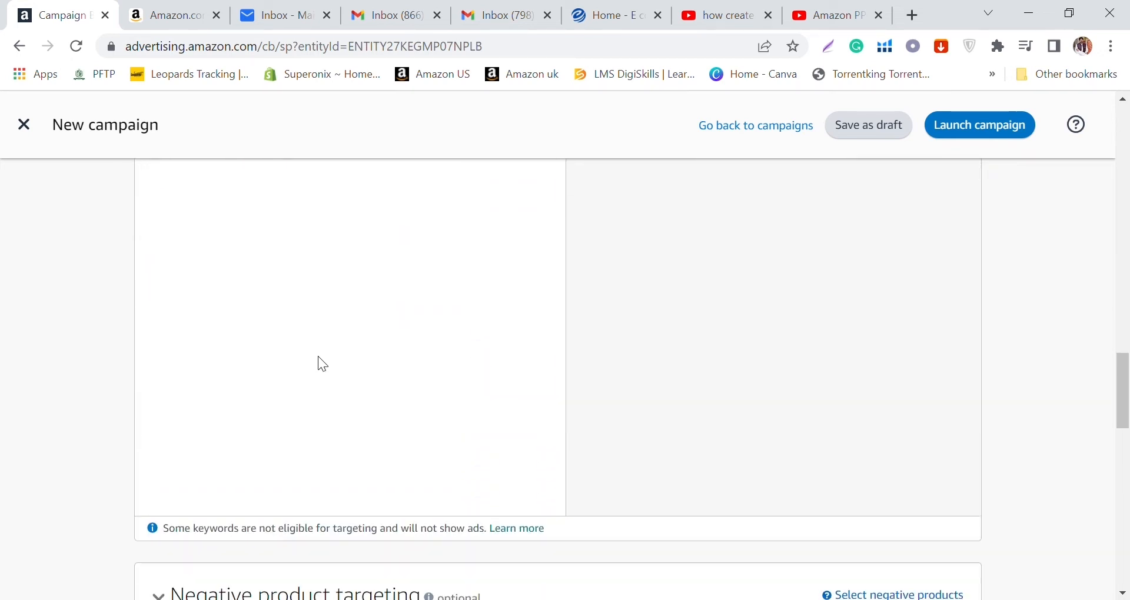
scroll(330, 372, "down", 10)
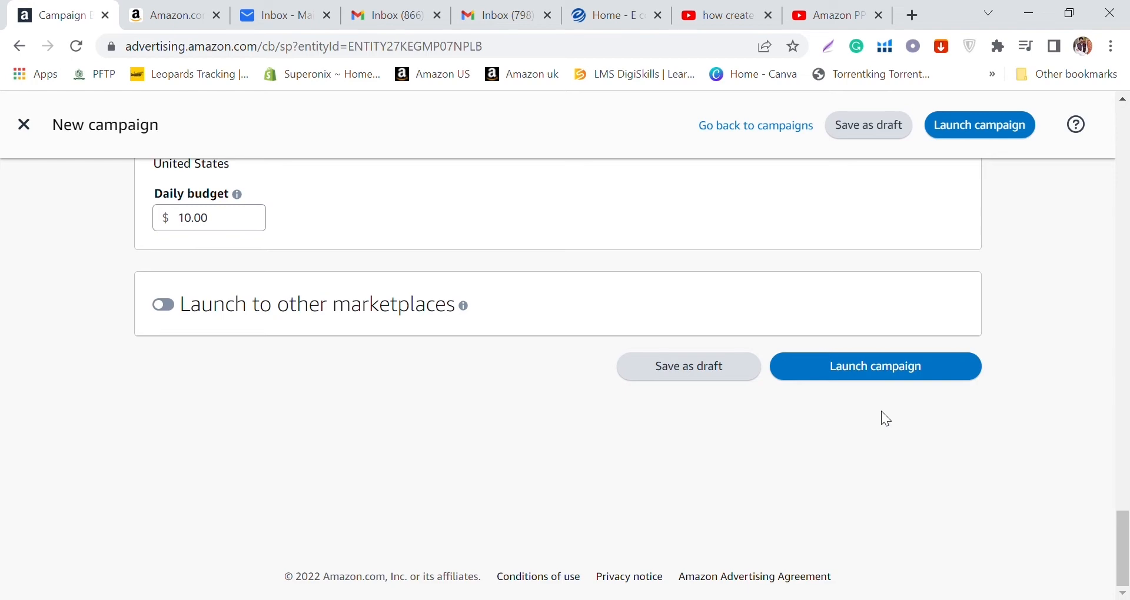
scroll(902, 465, "up", 15)
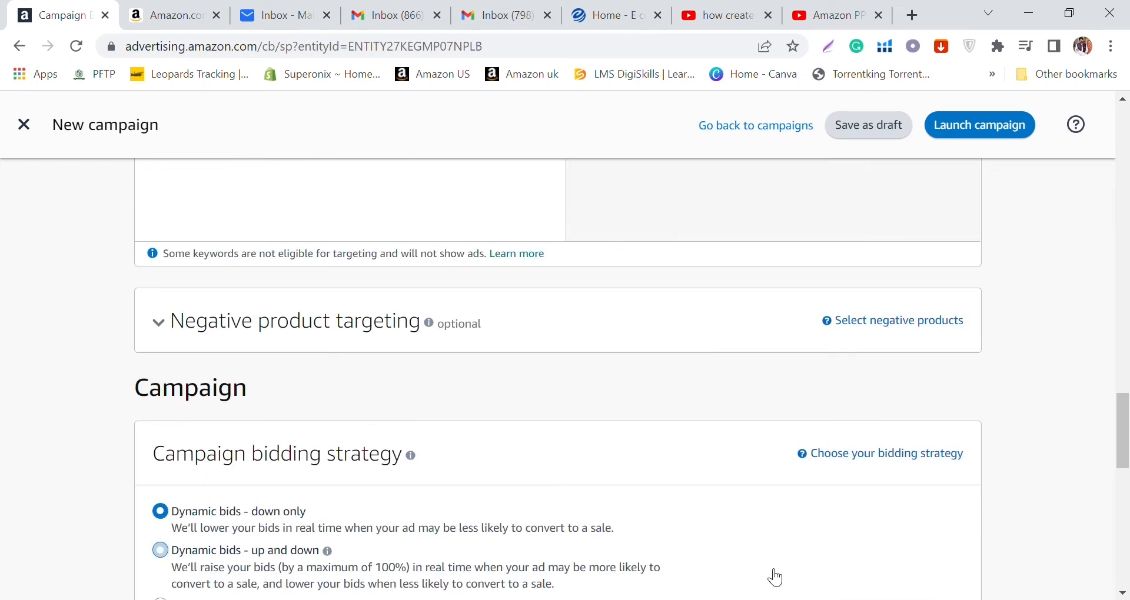
scroll(746, 584, "up", 15)
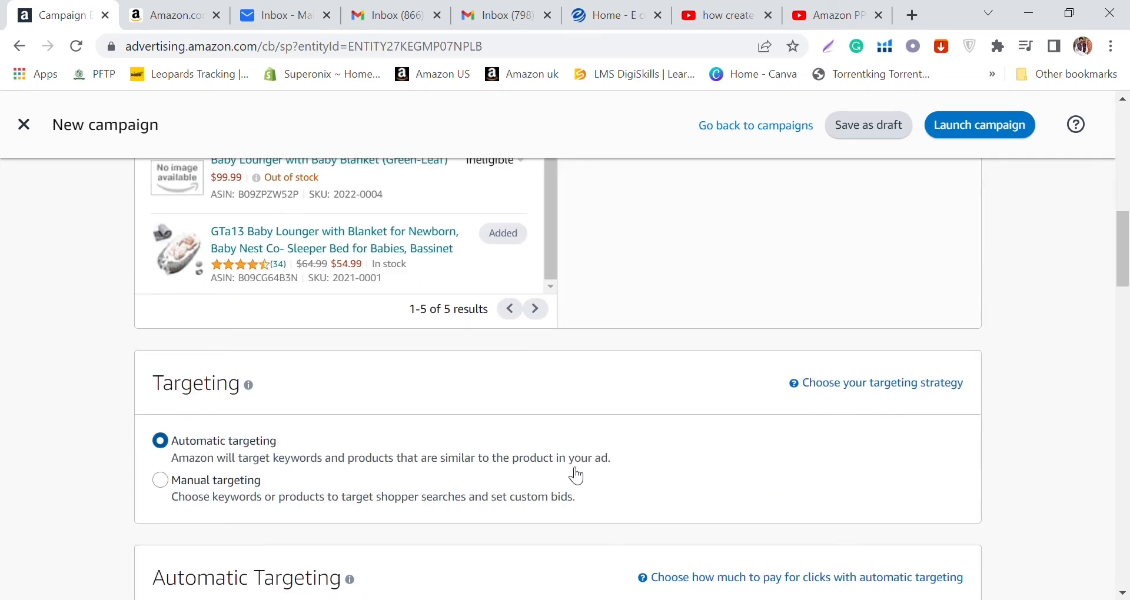
- Switch the campaign to manual targeting and review the keyword targeting section
left_click(176, 481)
scroll(340, 418, "down", 3)
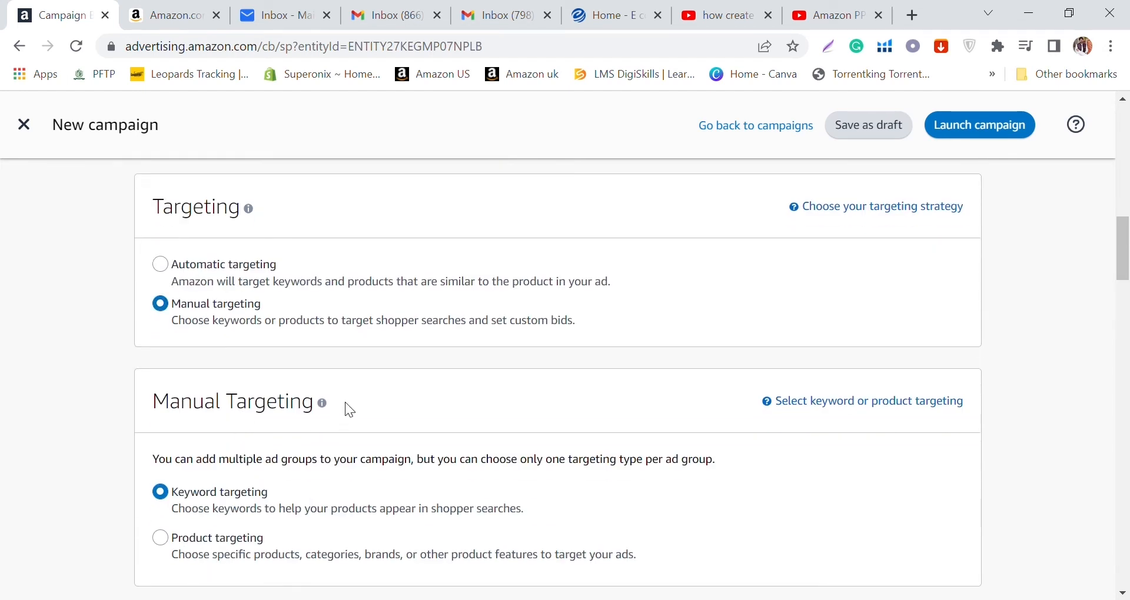
scroll(349, 410, "down", 2)
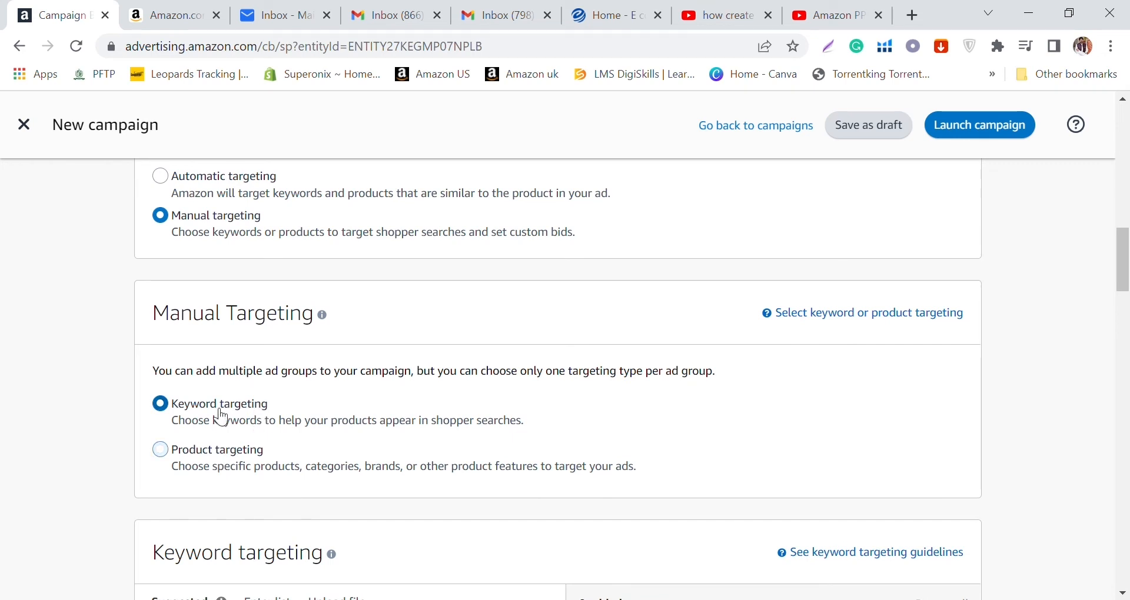
scroll(229, 430, "down", 2)
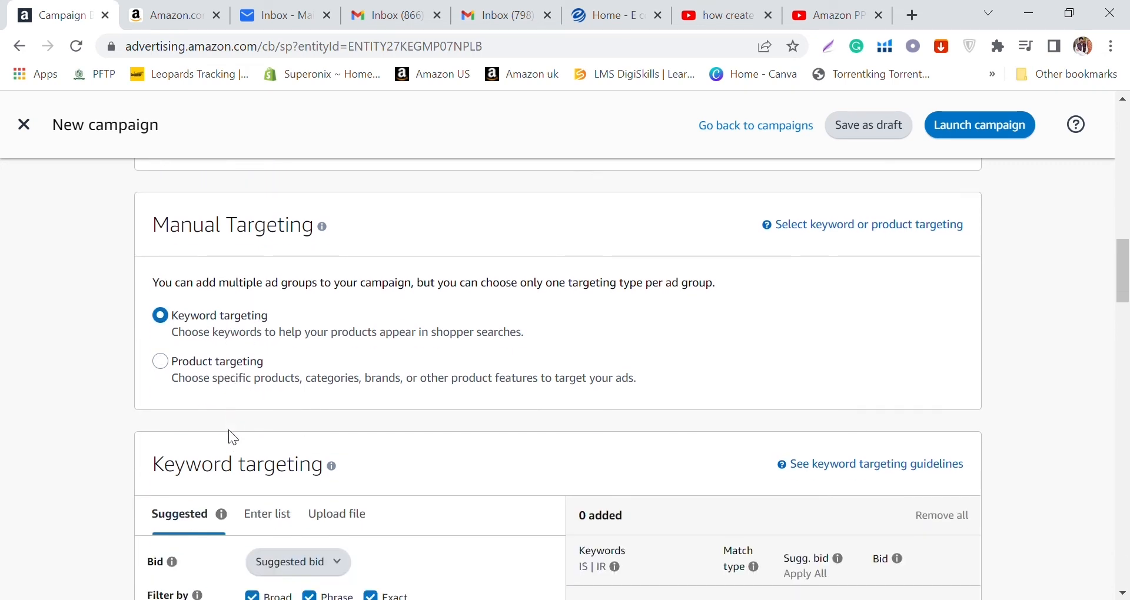
scroll(220, 357, "down", 2)
scroll(224, 356, "down", 3)
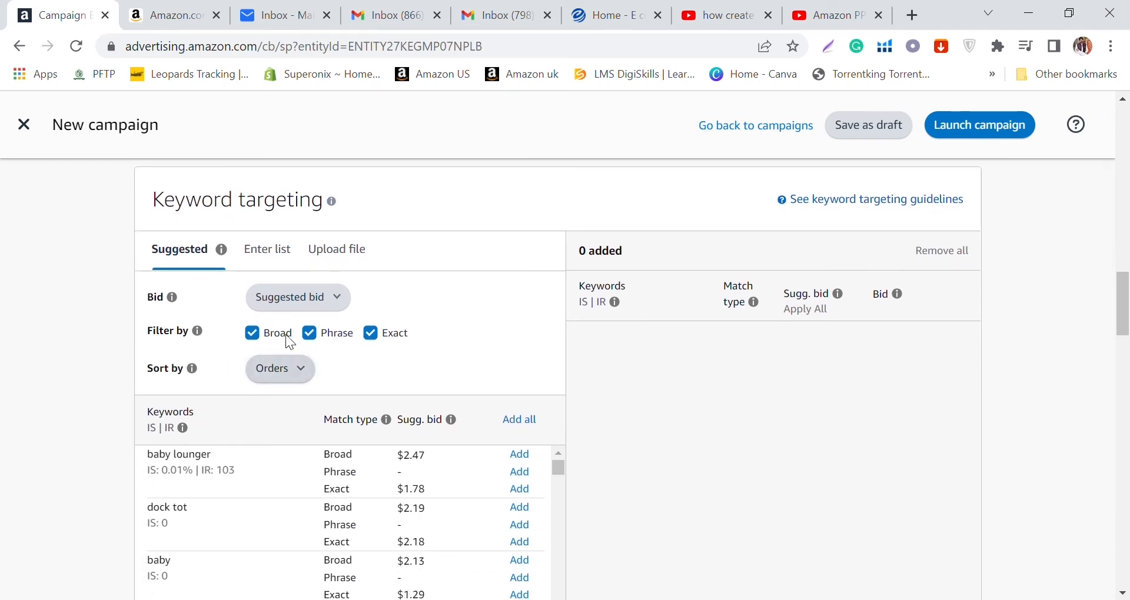
- Filter the suggested keywords to Broad match only and check the option for entering a custom keyword list
left_click(371, 333)
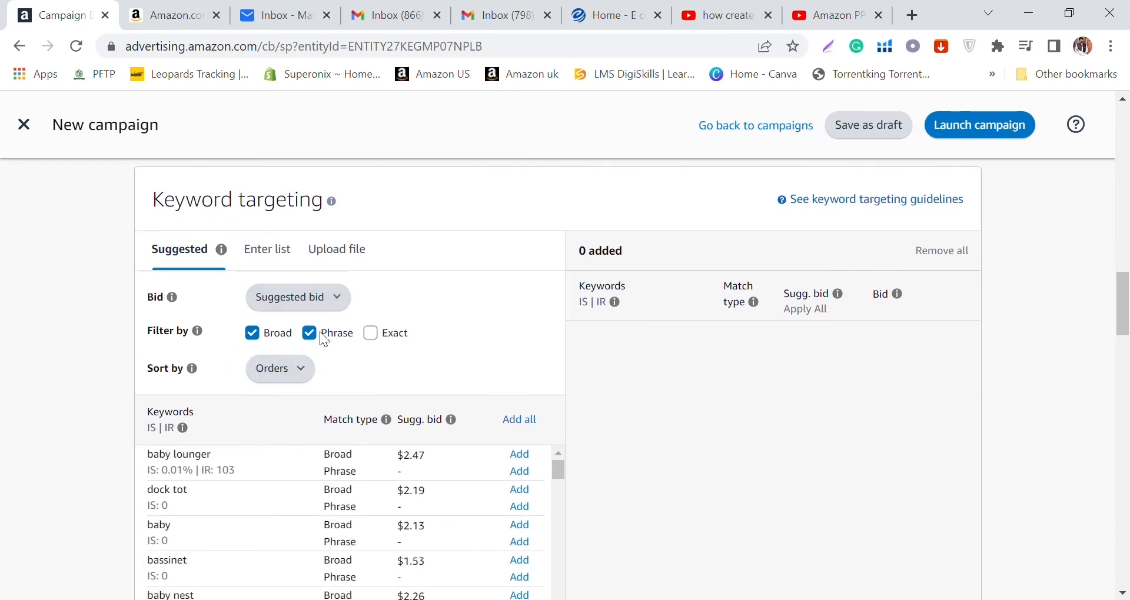
left_click(321, 338)
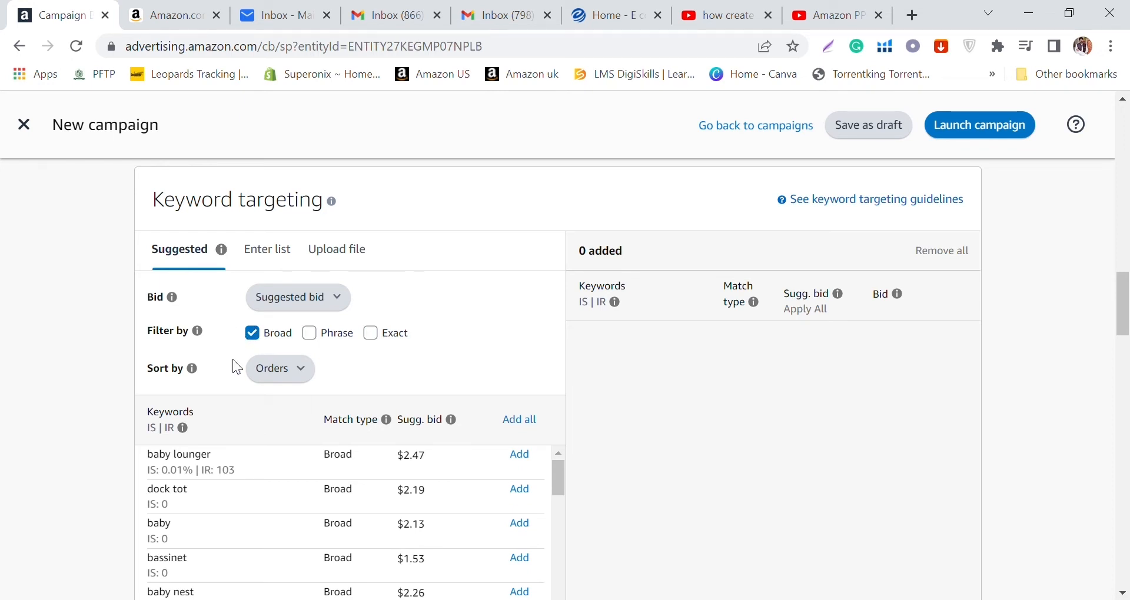
scroll(233, 498, "down", 2)
scroll(254, 475, "up", 2)
mouse_move(1124, 324)
left_mouse_down()
mouse_move(1124, 366)
mouse_move(1129, 323)
left_mouse_up()
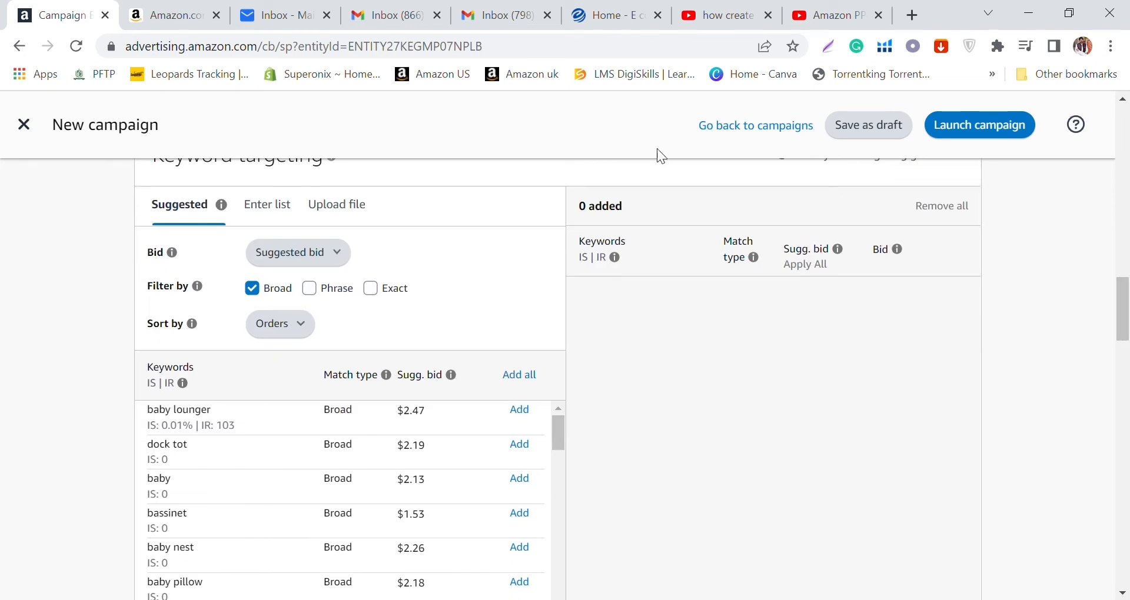
left_click(260, 218)
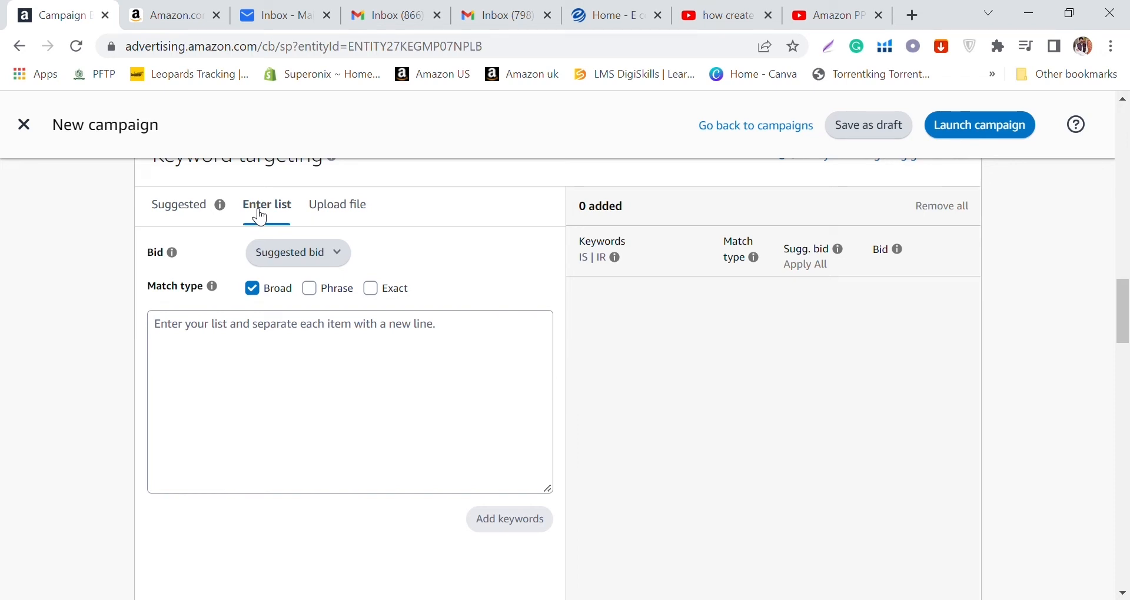
left_click(162, 215)
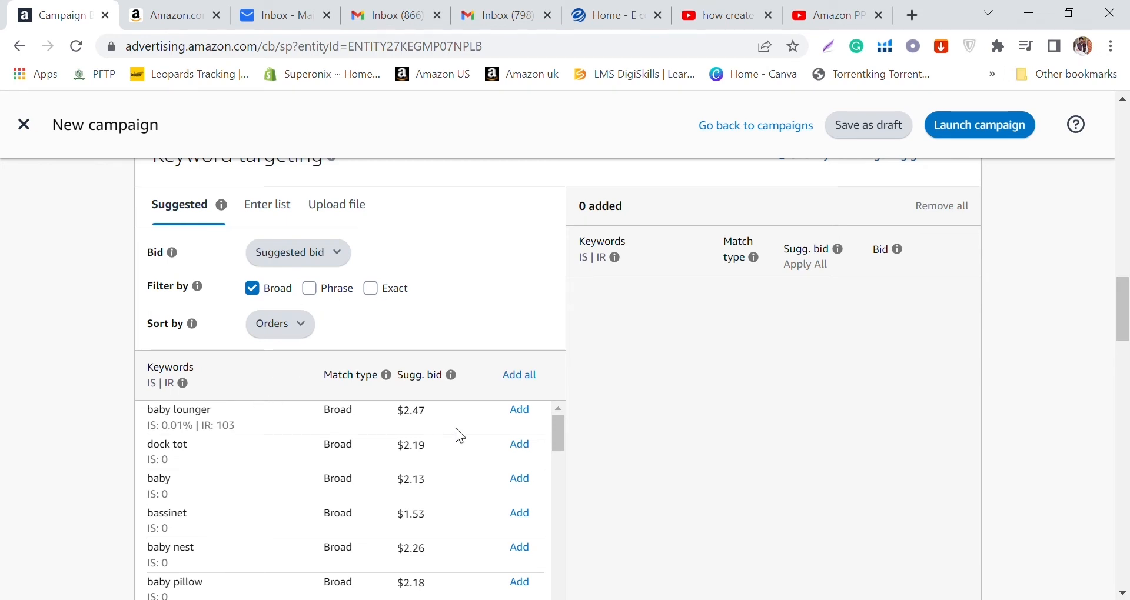
- Add the suggested keyword "baby lounger" with Broad match and check its bid editing options
left_click(520, 411)
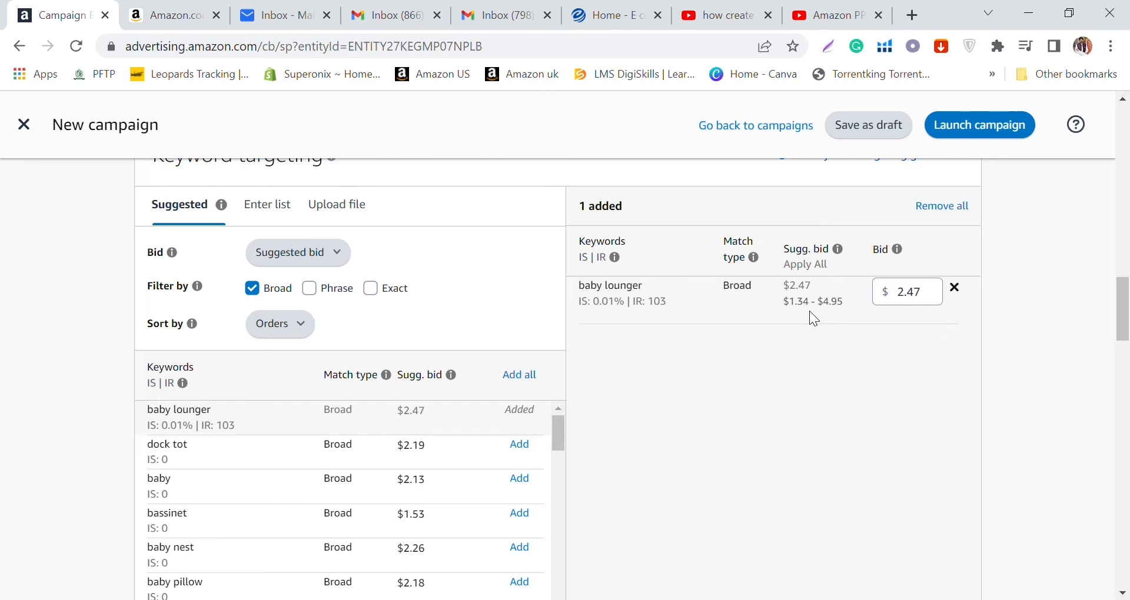
left_click(915, 294)
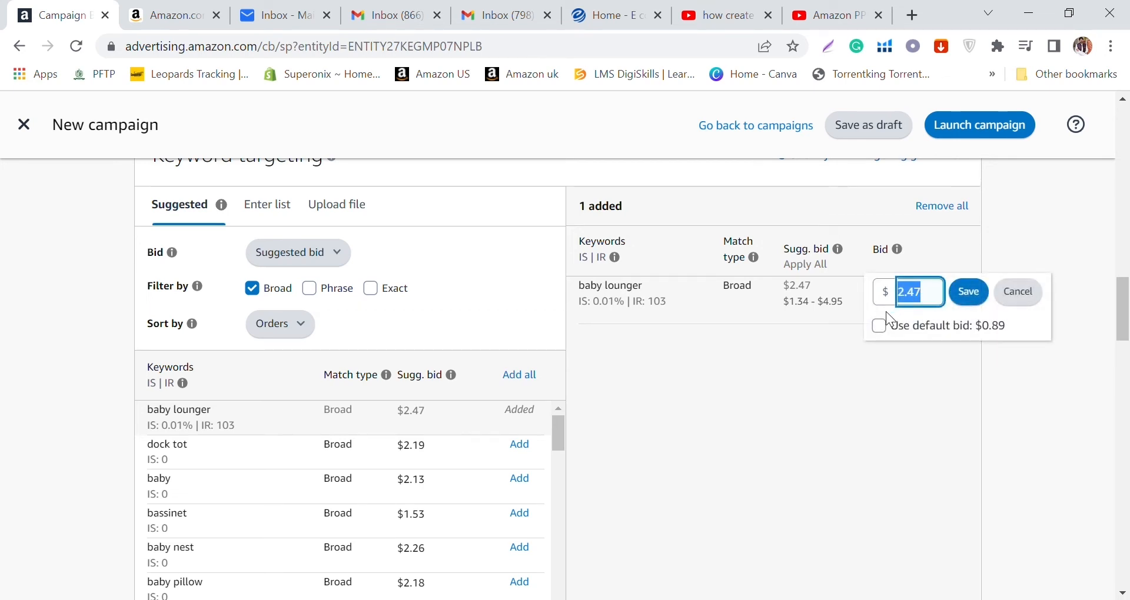
left_click(753, 380)
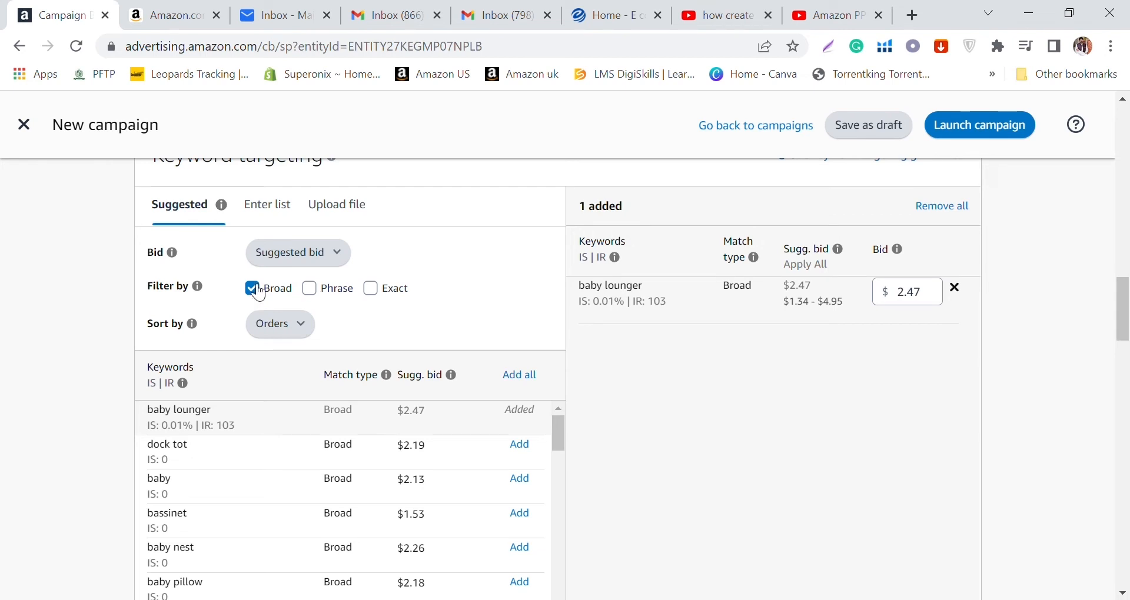
- Include Phrase and Exact match types in the suggested keywords filter
left_click(312, 290)
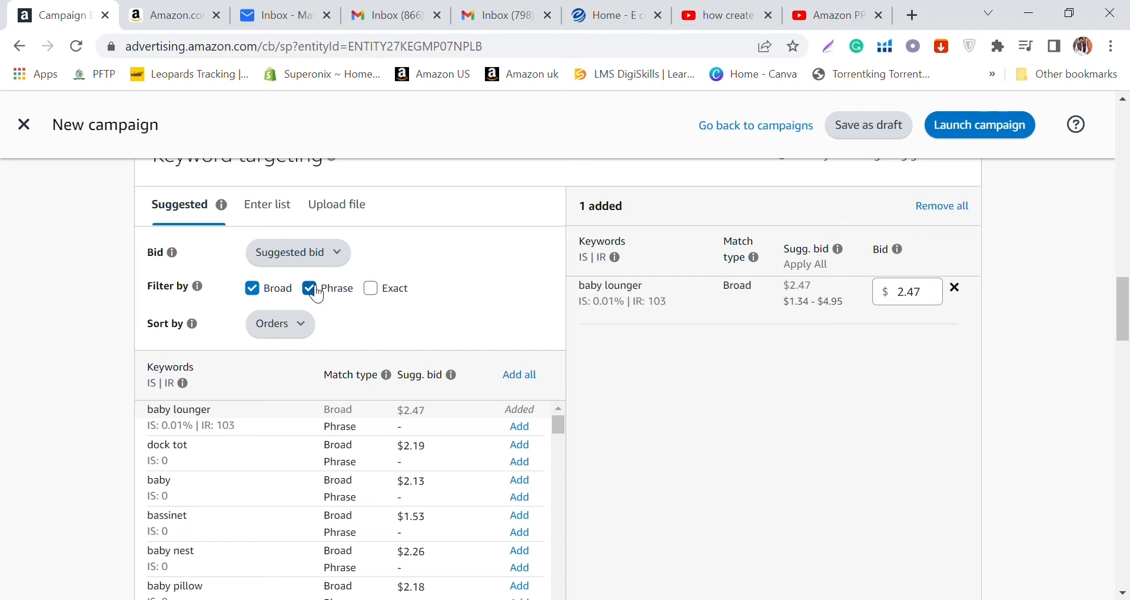
left_click(372, 289)
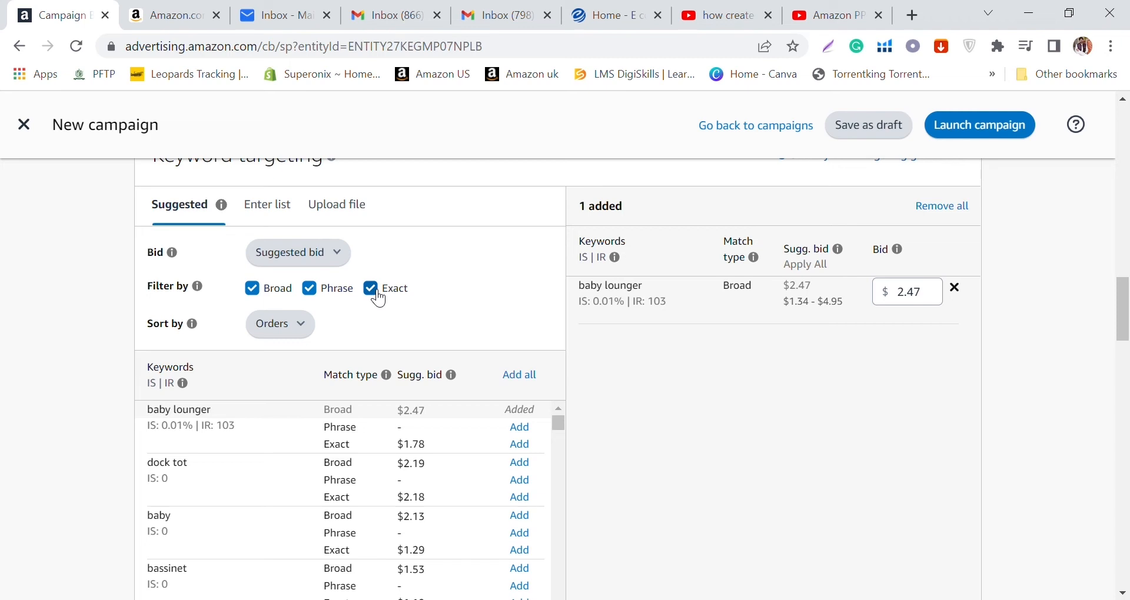
scroll(538, 294, "up", 1)
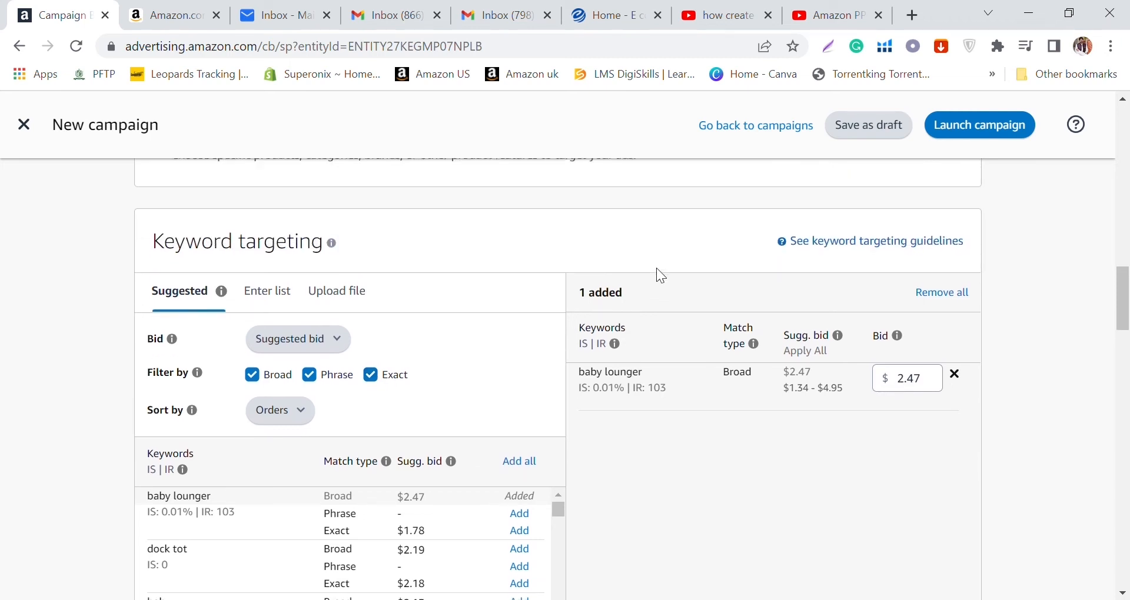
scroll(653, 277, "down", 1)
- Add the suggested keyword "baby" with Broad match to the targeted keywords
left_click_drag(651, 285, 570, 285)
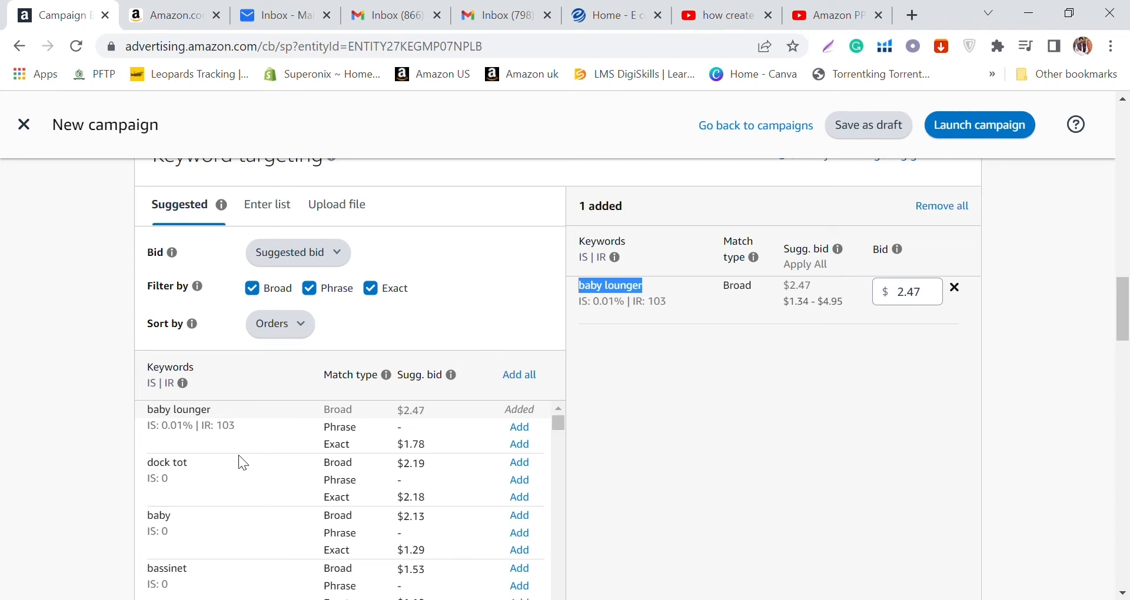
scroll(230, 442, "down", 3)
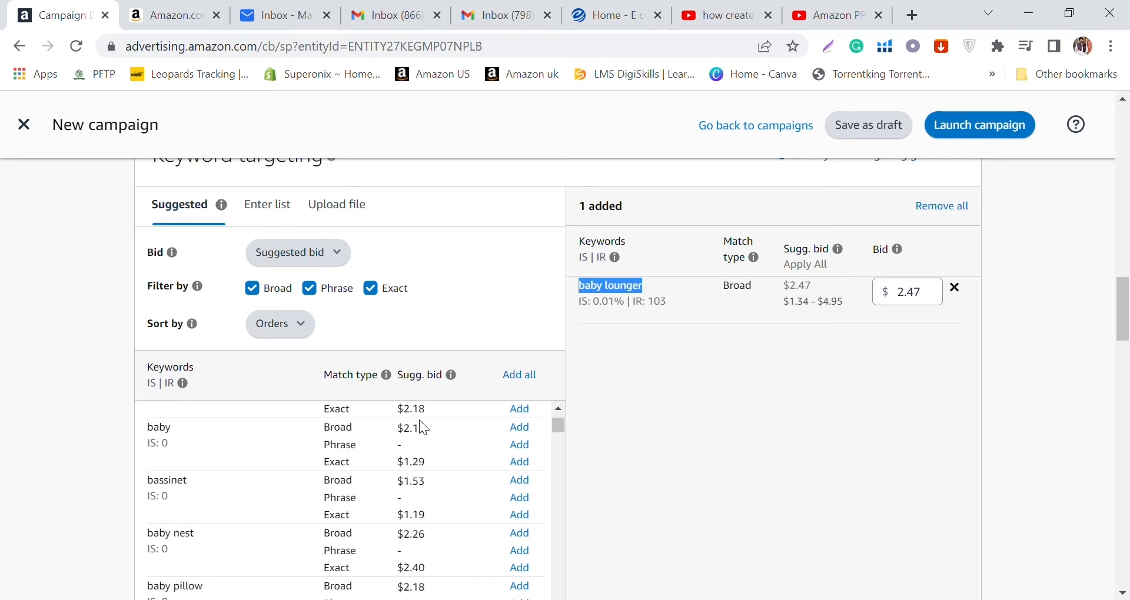
left_click(519, 427)
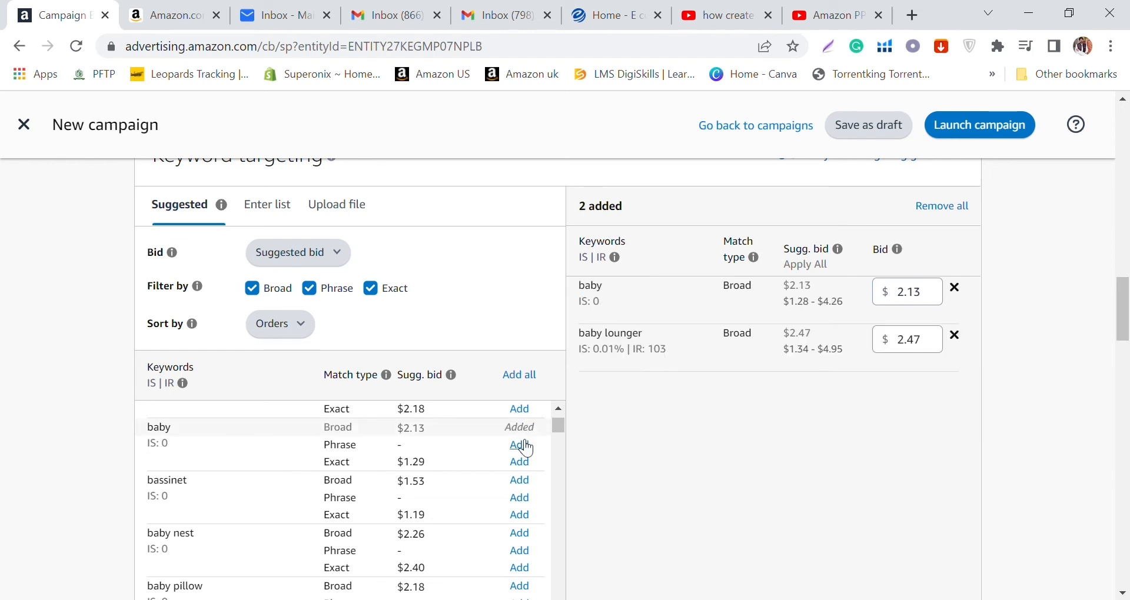
- Add the suggested keyword "baby" with Phrase and Exact match to the targeted keywords
left_click(519, 446)
left_click(619, 396)
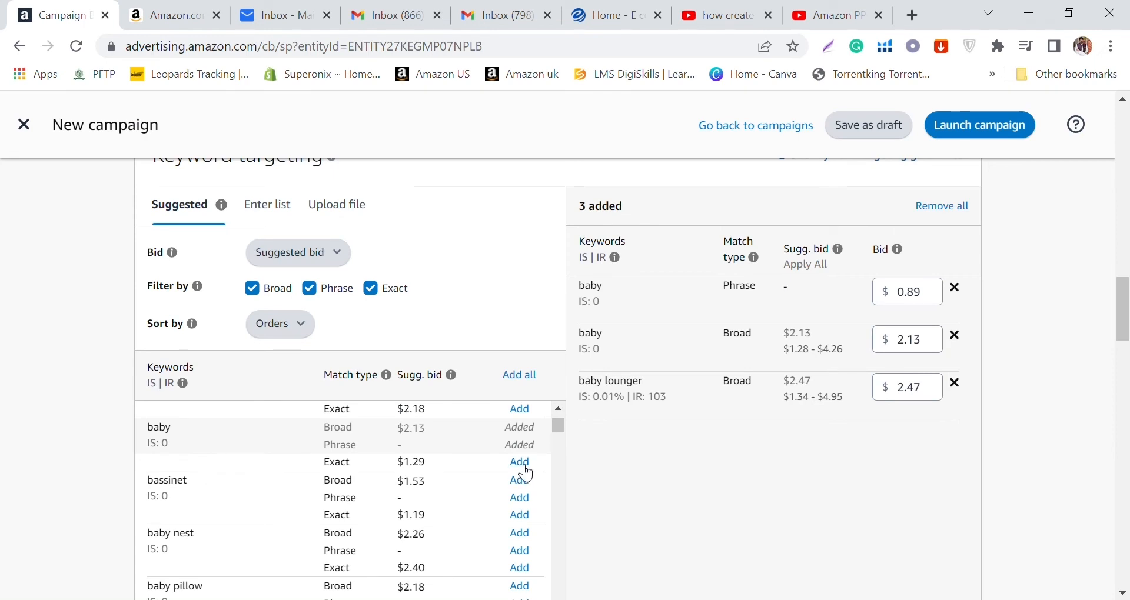
left_click(521, 463)
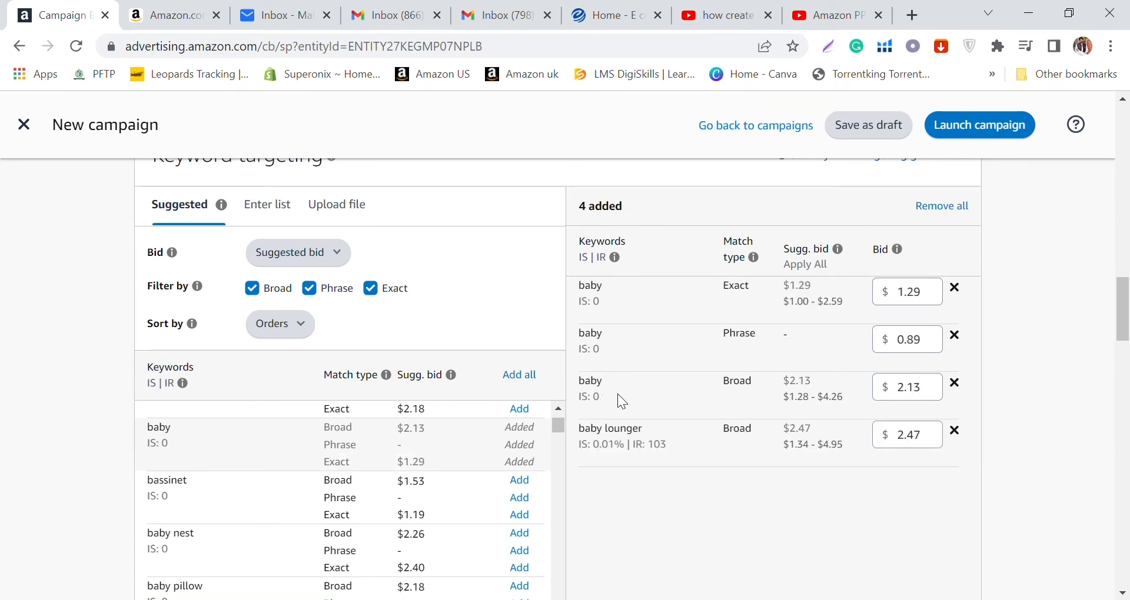
- Switch the manual targeting type from keyword targeting to Product targeting
scroll(679, 410, "down", 8)
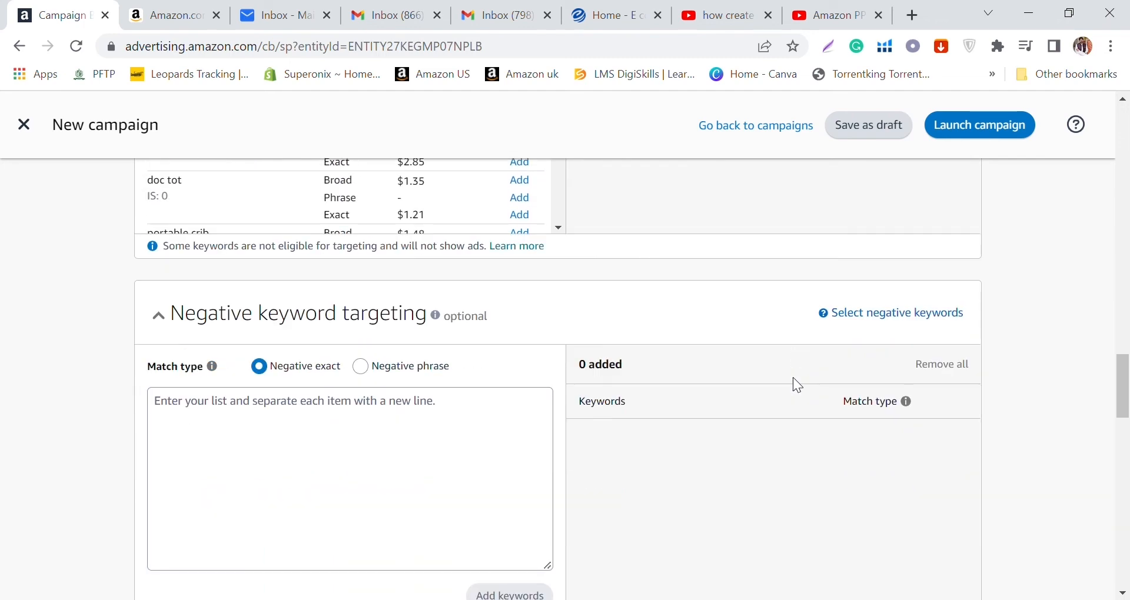
scroll(793, 378, "down", 15)
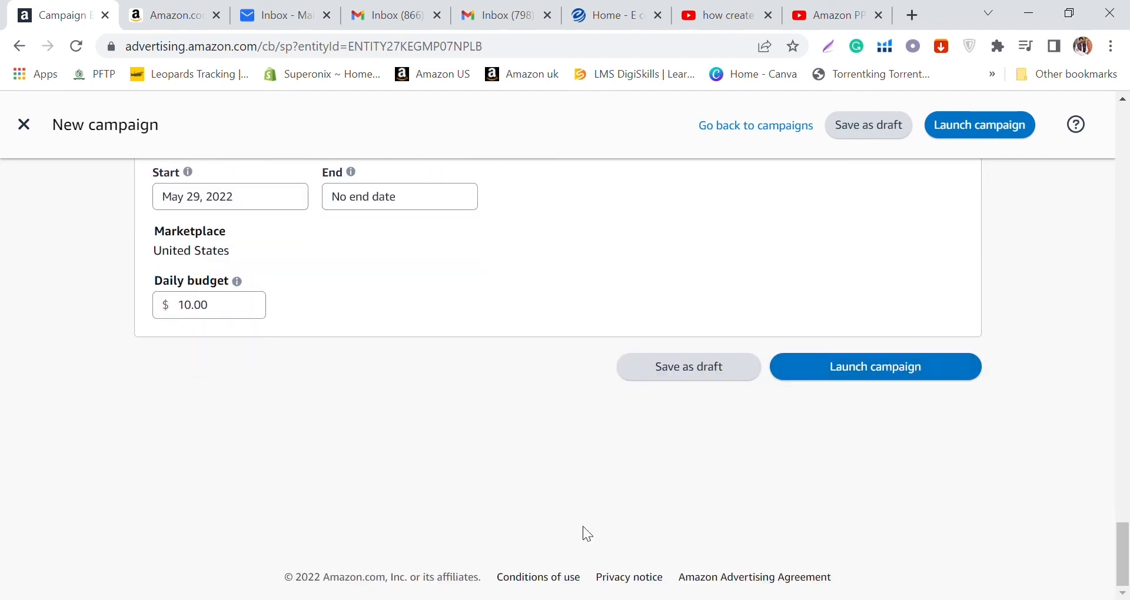
scroll(530, 510, "up", 10)
scroll(532, 516, "up", 15)
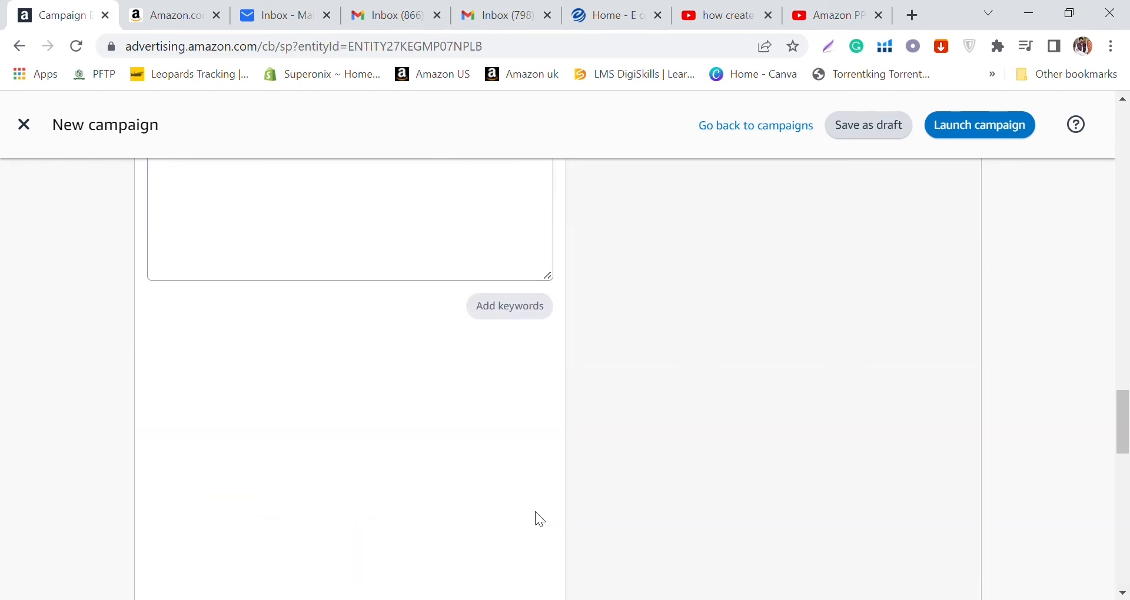
scroll(483, 418, "up", 5)
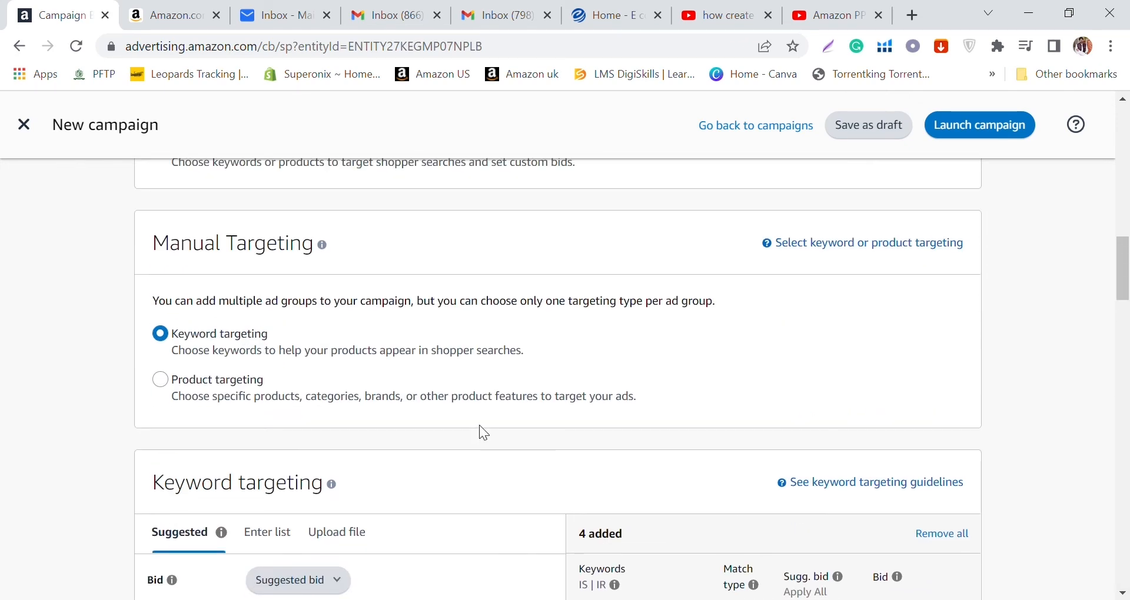
left_click(265, 390)
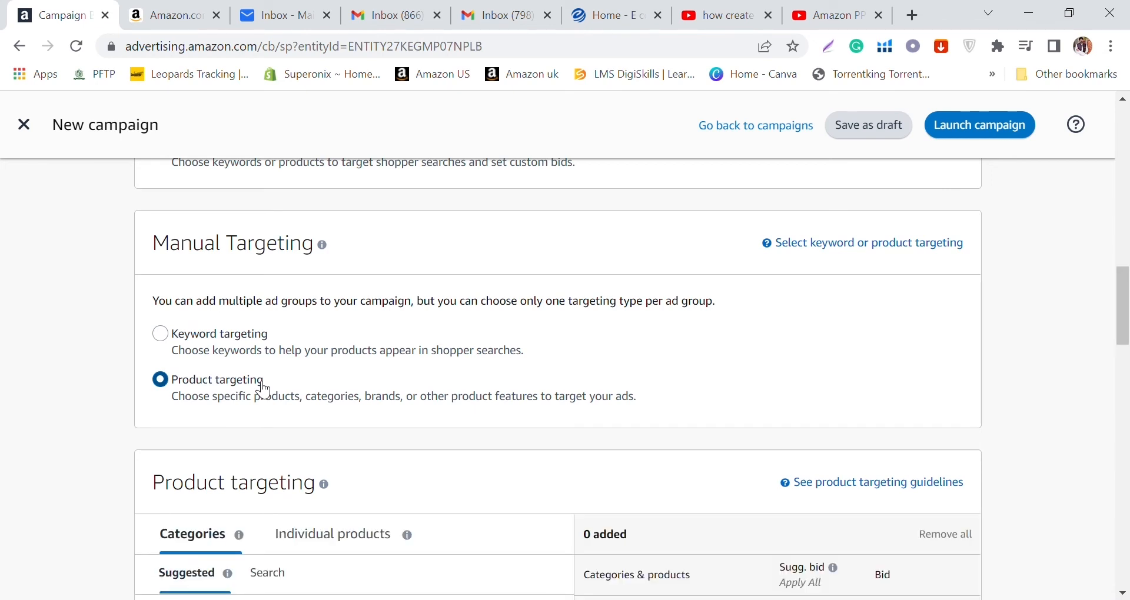
scroll(265, 377, "down", 5)
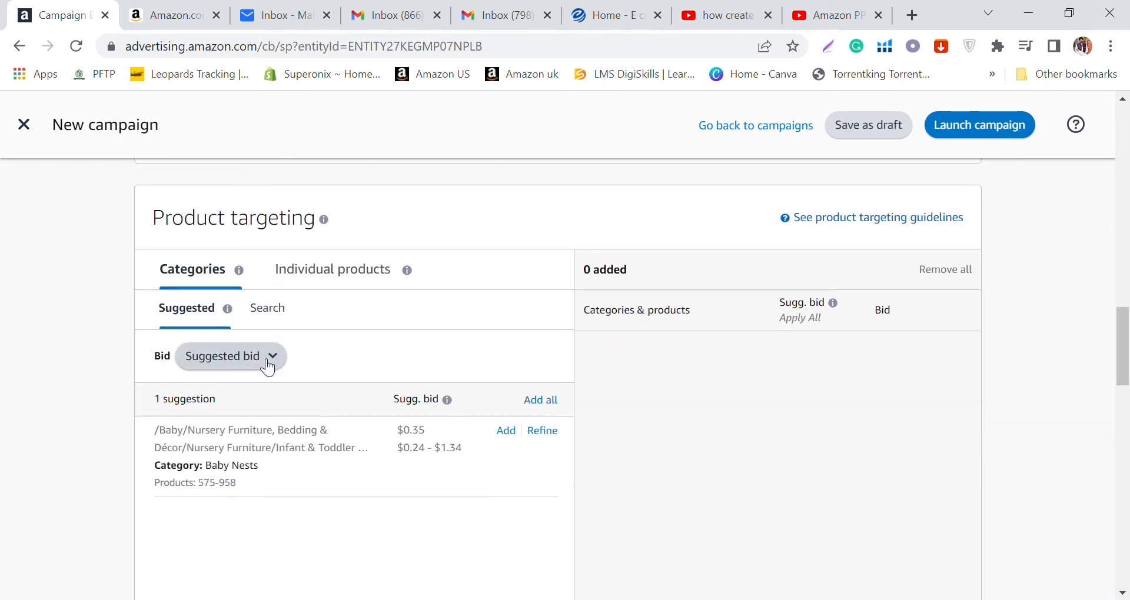
- Switch to the Amazon store page, open the CosyNation Baby Lounger from the baby loungers results, and copy its ASIN from the address
left_click(177, 4)
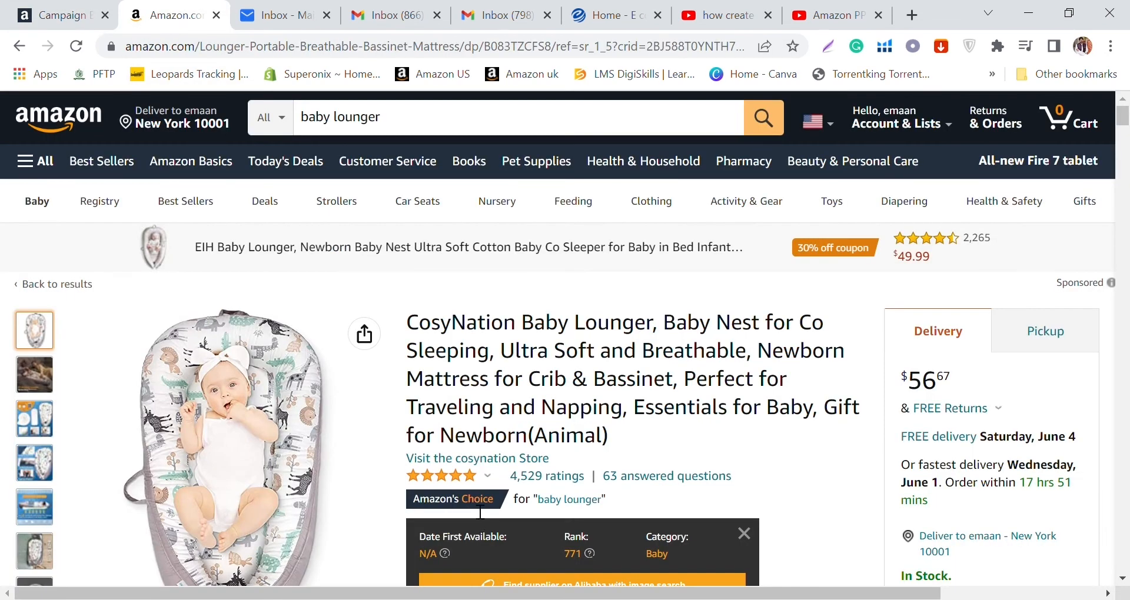
left_click(23, 47)
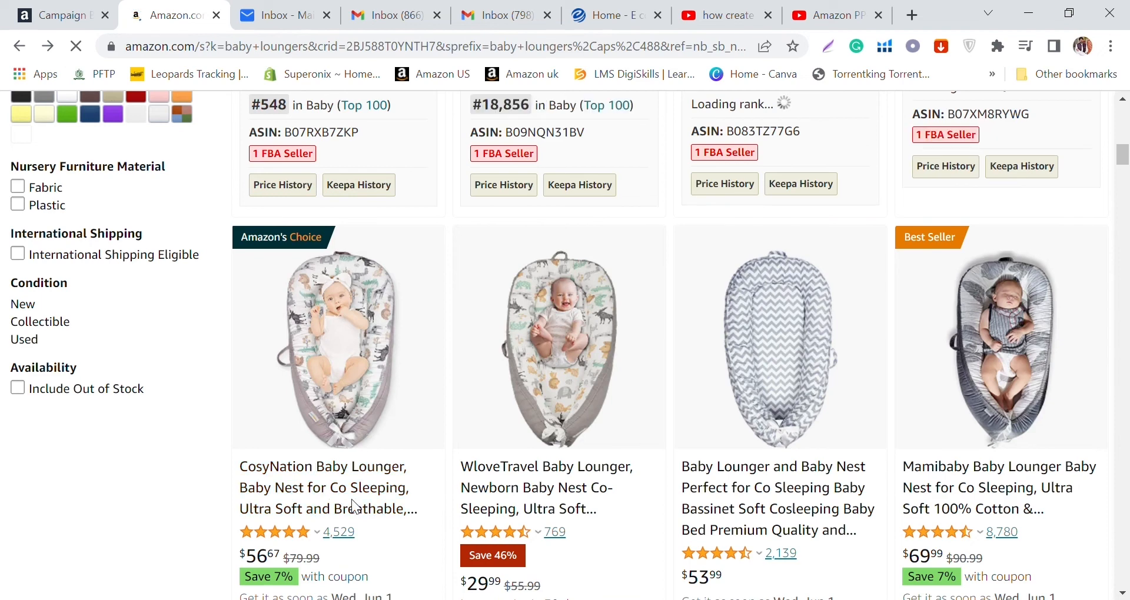
scroll(339, 447, "down", 3)
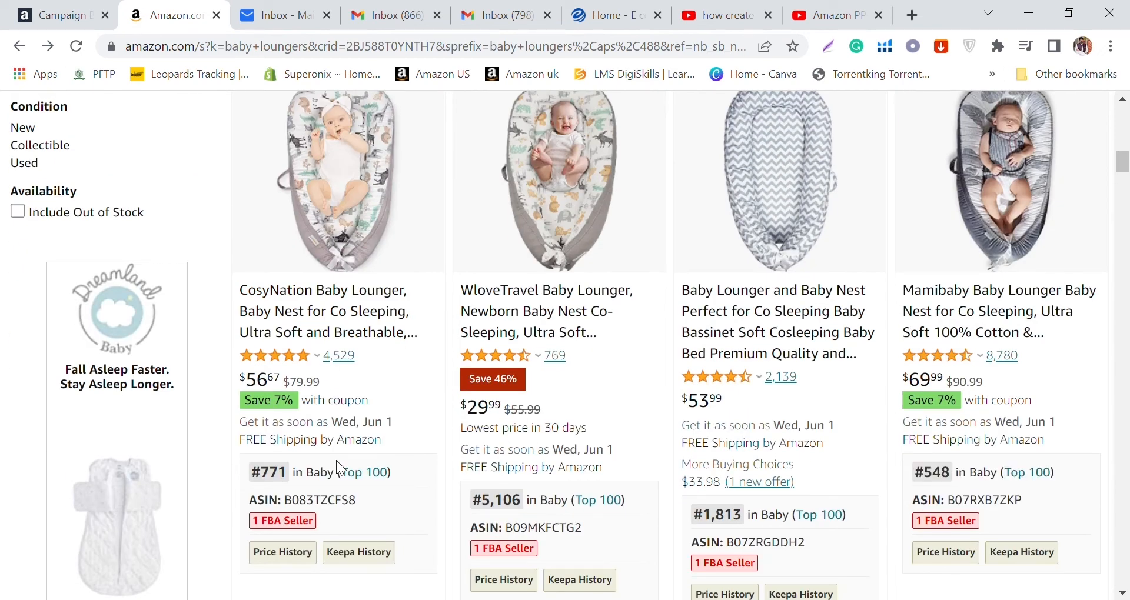
left_click(298, 321)
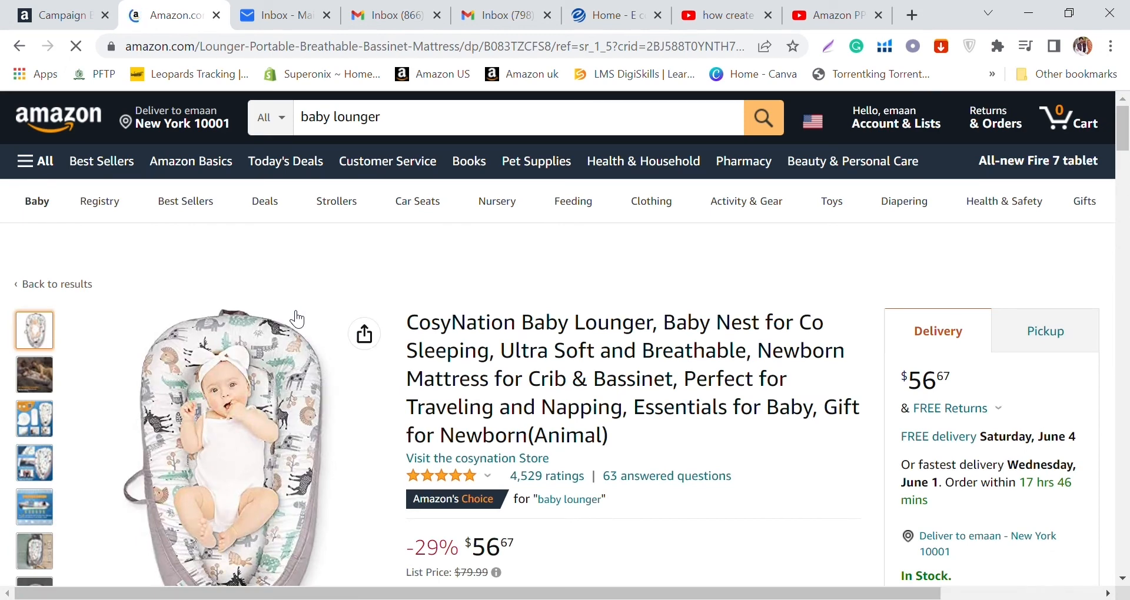
left_click(510, 47)
left_click(509, 46)
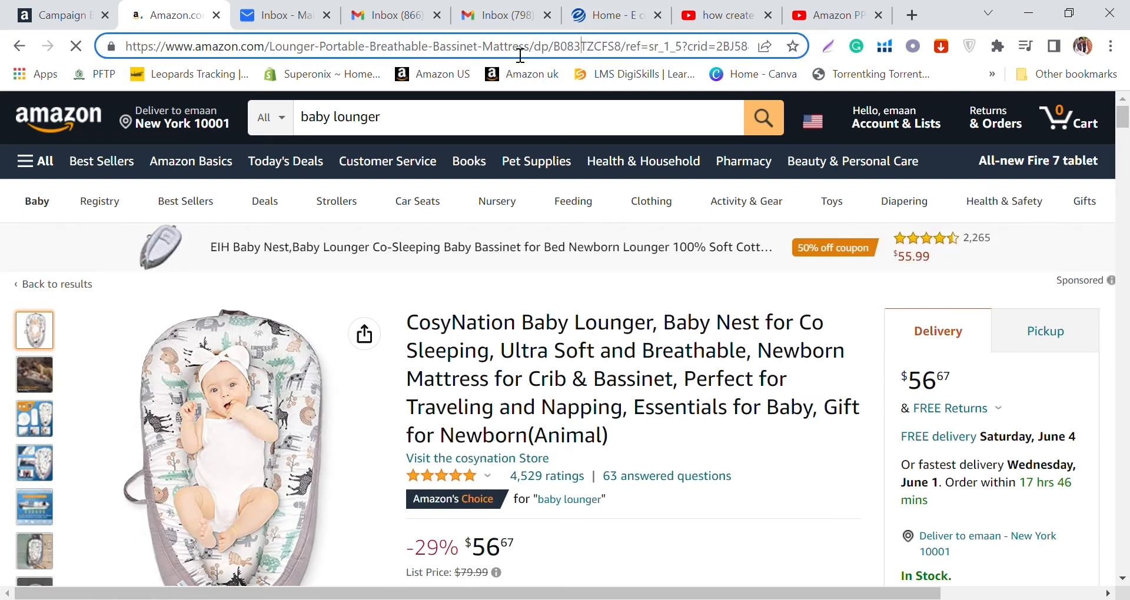
double_click(580, 47)
key("ctrl+c")
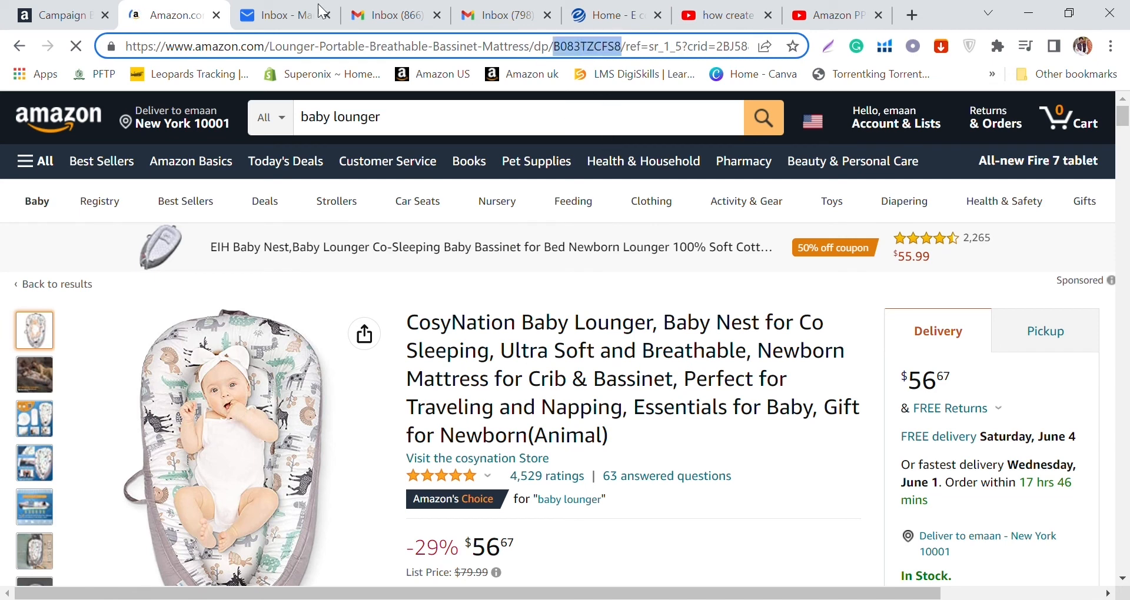
- Return to the campaign and target the individual product with ASIN B083TZCFS8 by entering it as a list
left_click(56, 15)
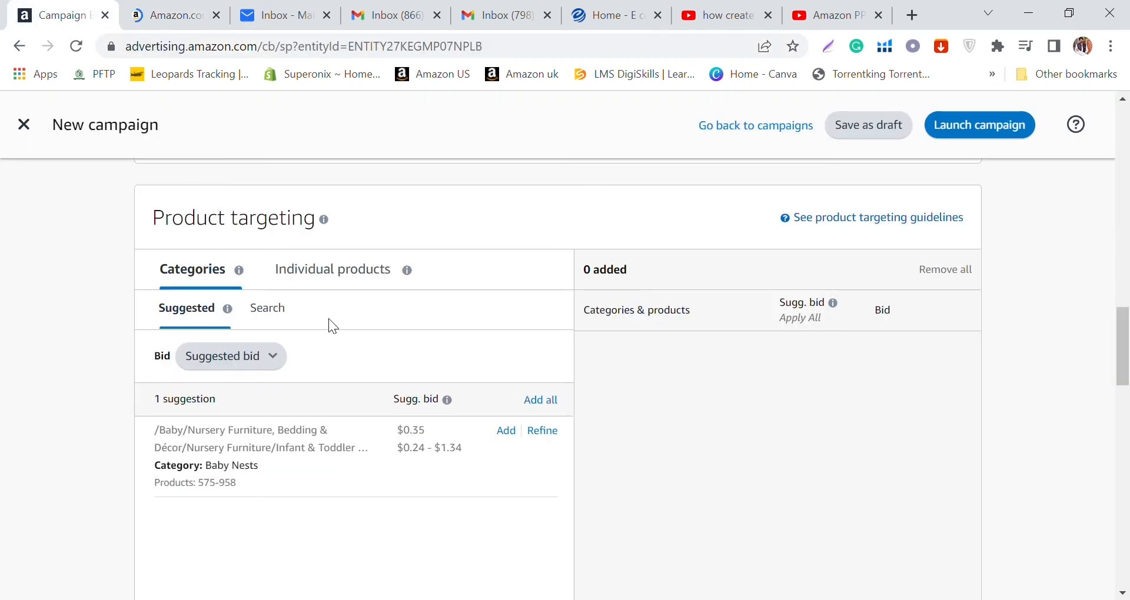
left_click(306, 283)
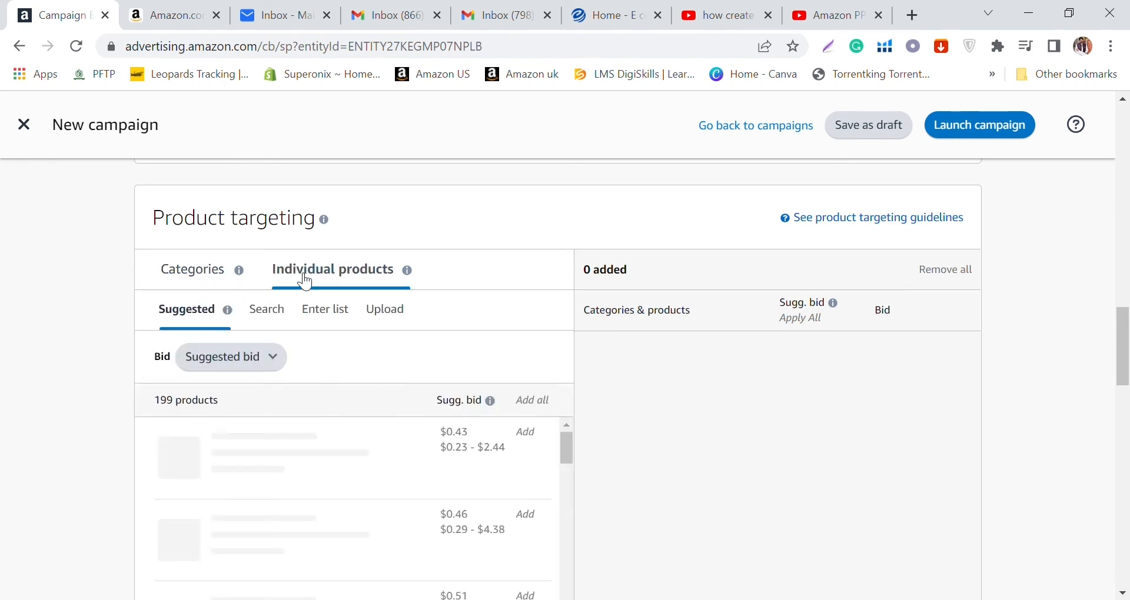
scroll(277, 406, "down", 1)
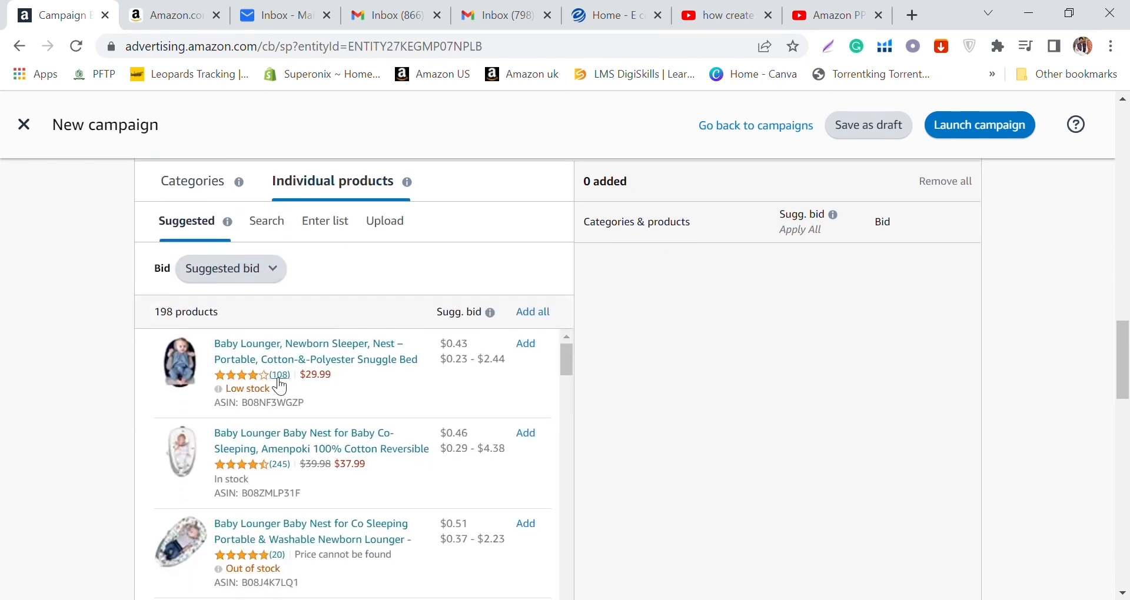
scroll(279, 402, "up", 1)
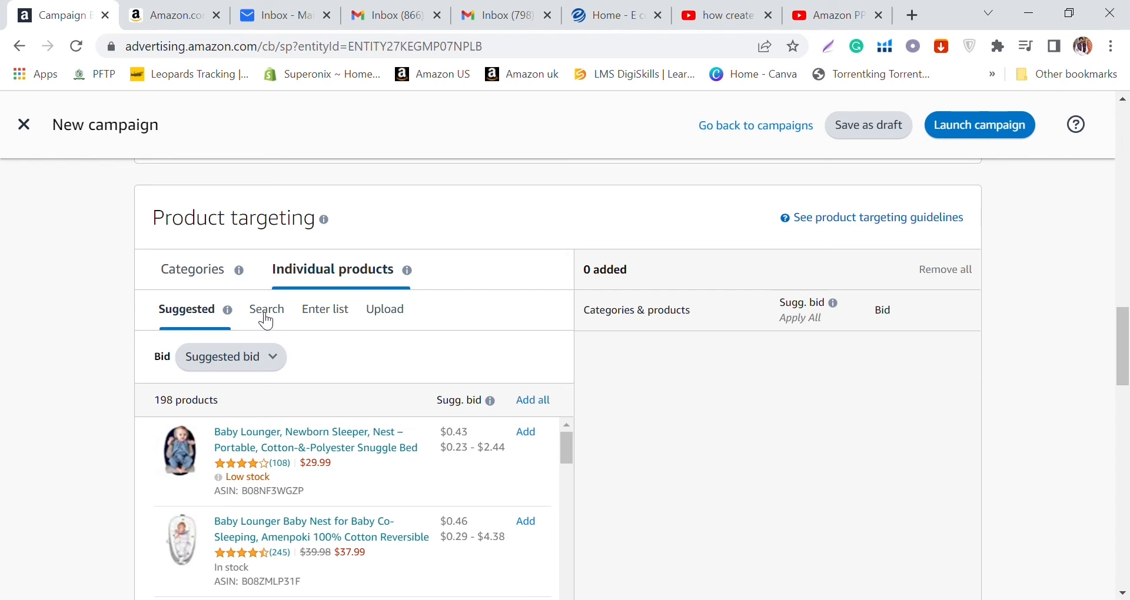
left_click(326, 313)
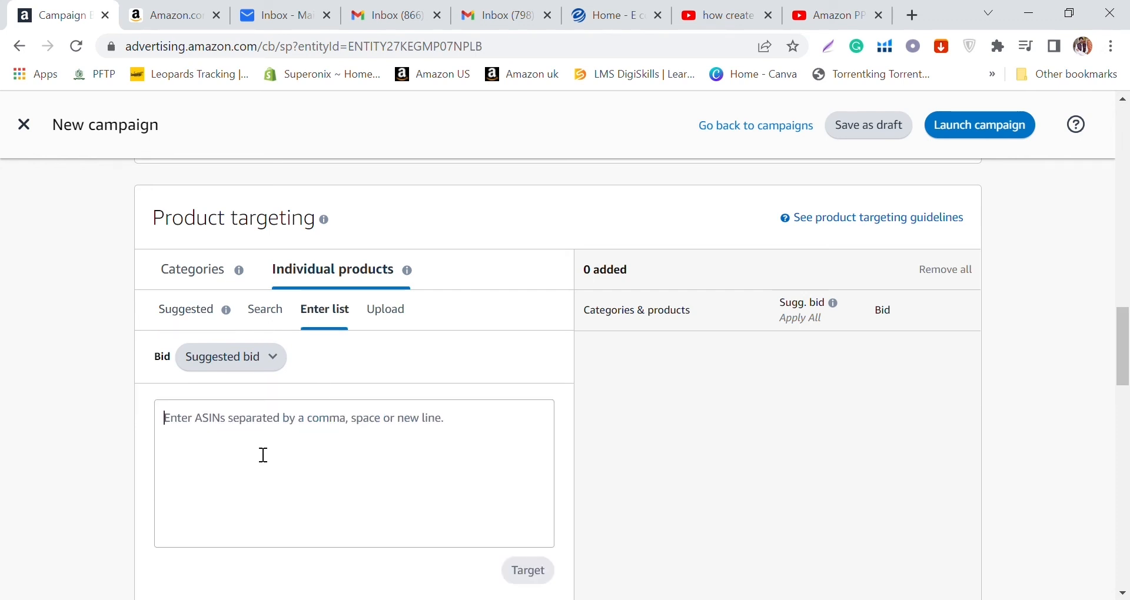
left_click(261, 425)
key("ctrl+v")
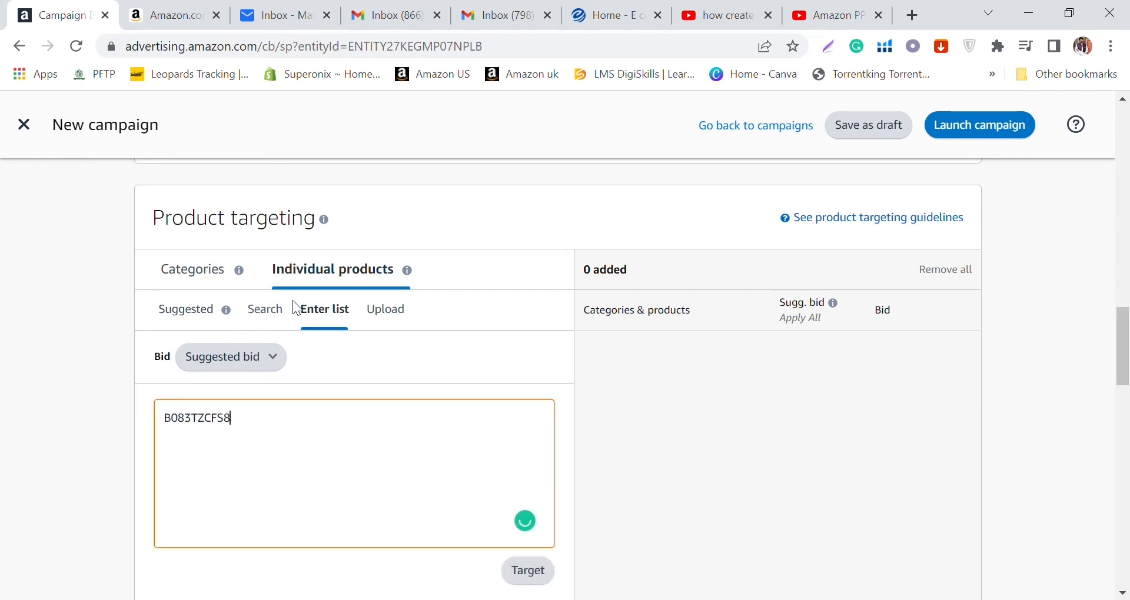
left_click(545, 580)
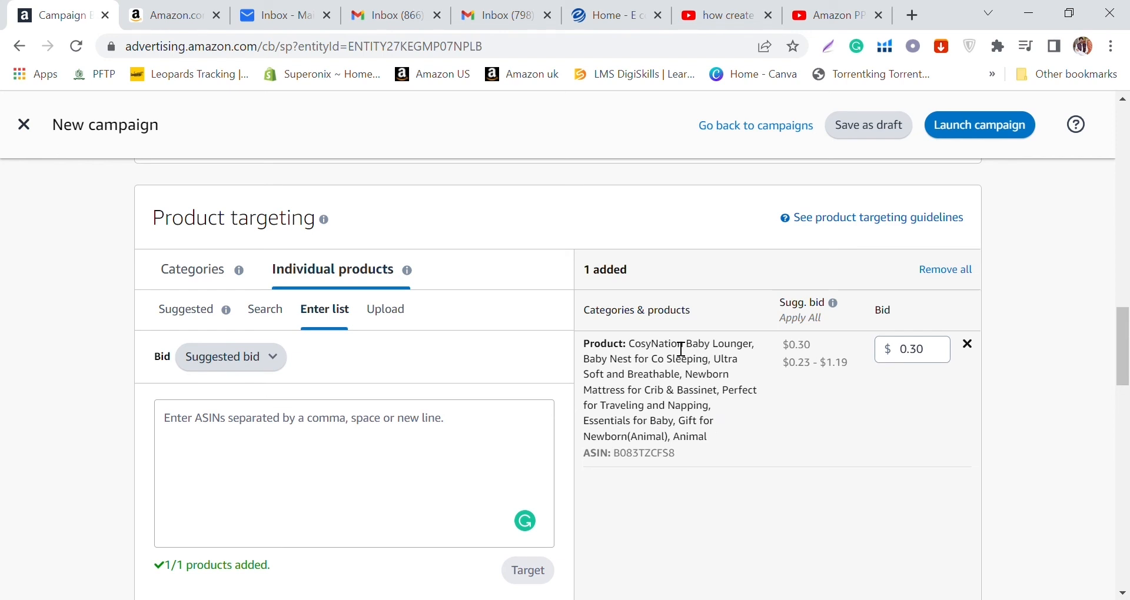
- Review the targeted product, the campaign bidding strategy, and the campaign name, dates and daily budget settings
scroll(536, 339, "up", 3)
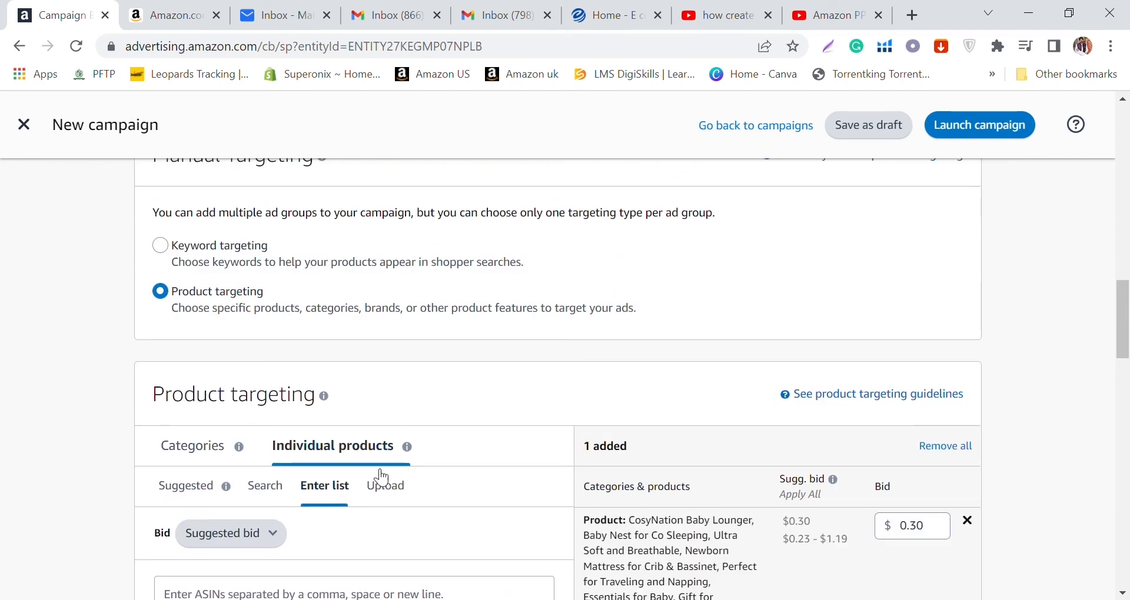
scroll(380, 471, "down", 2)
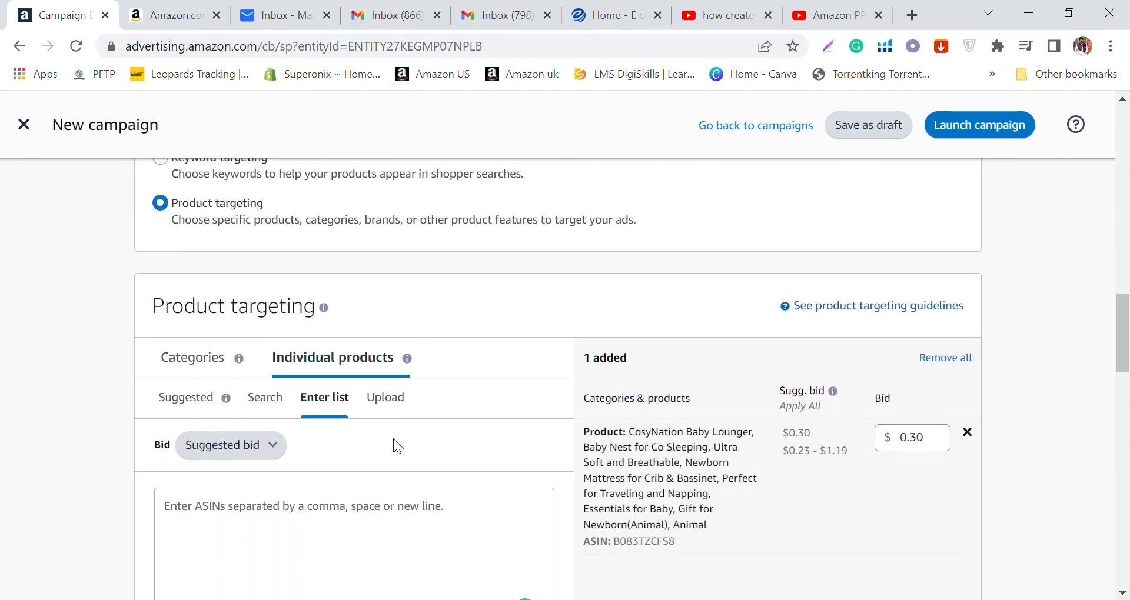
scroll(401, 441, "down", 3)
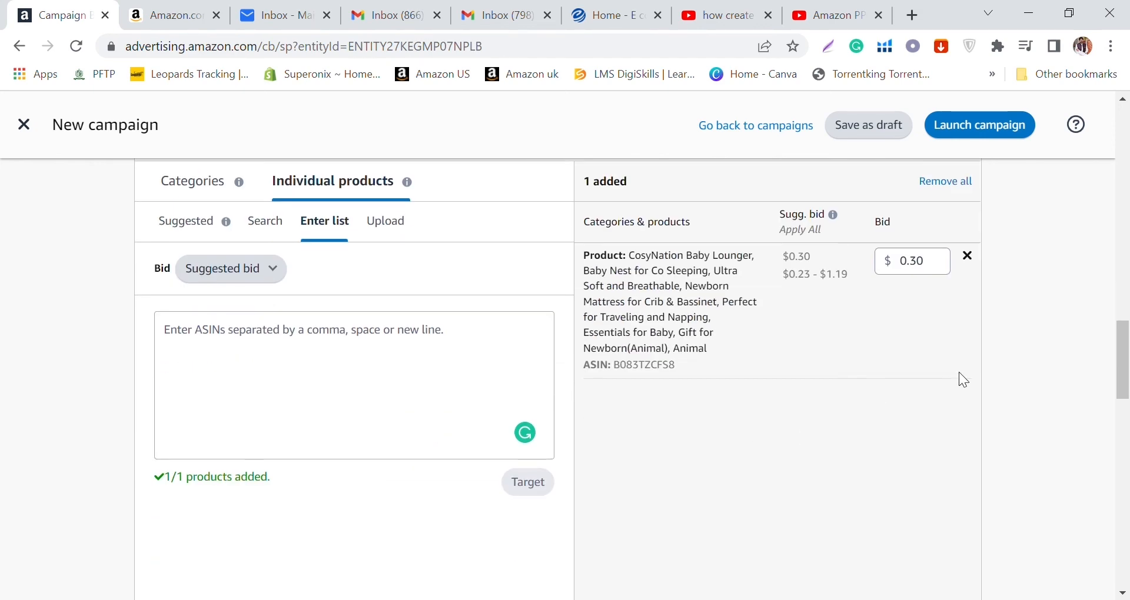
scroll(883, 365, "down", 14)
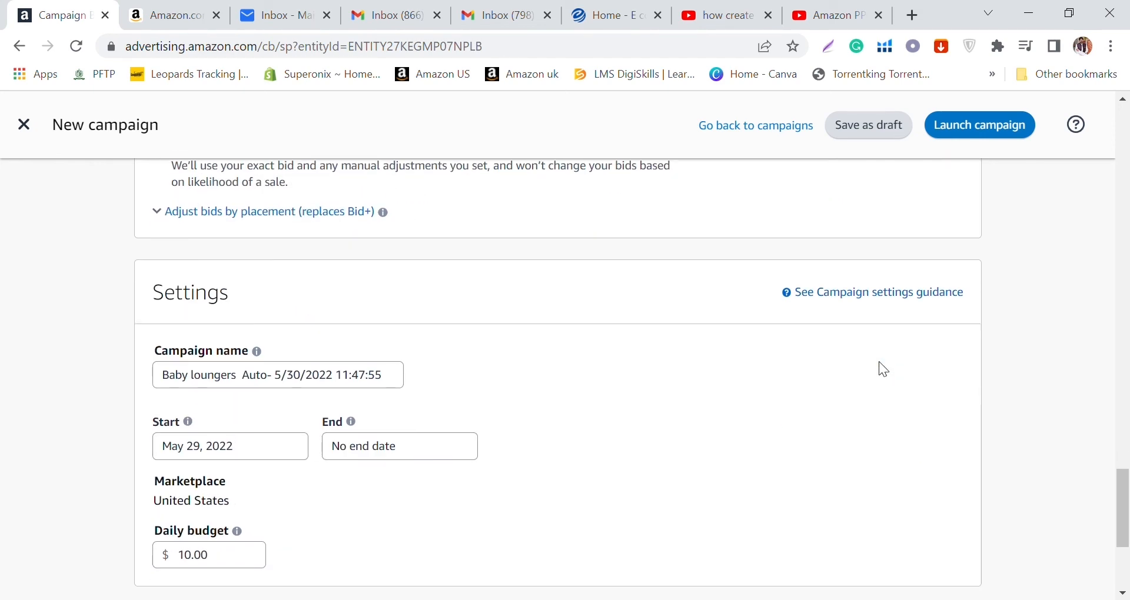
scroll(883, 369, "down", 4)
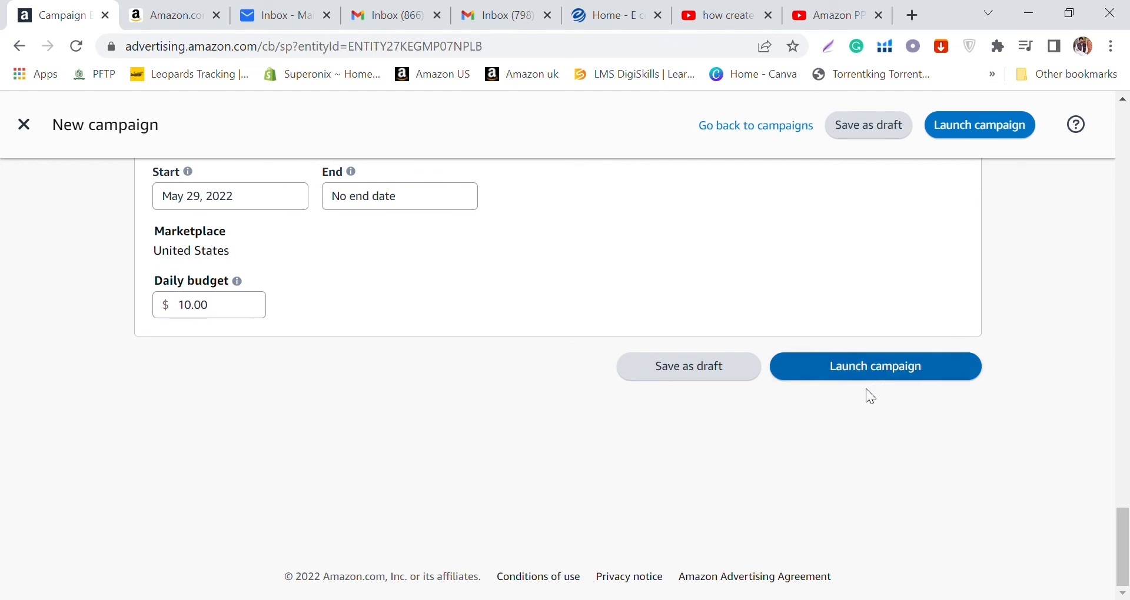
scroll(867, 388, "up", 1)
scroll(867, 386, "up", 4)
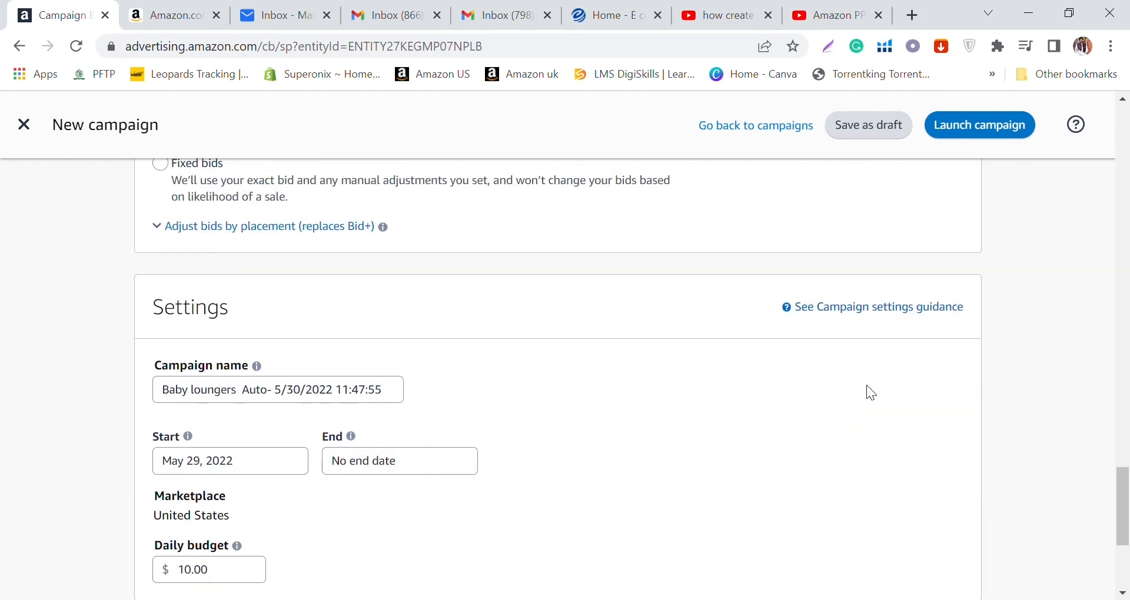
scroll(867, 386, "up", 11)
scroll(867, 392, "down", 6)
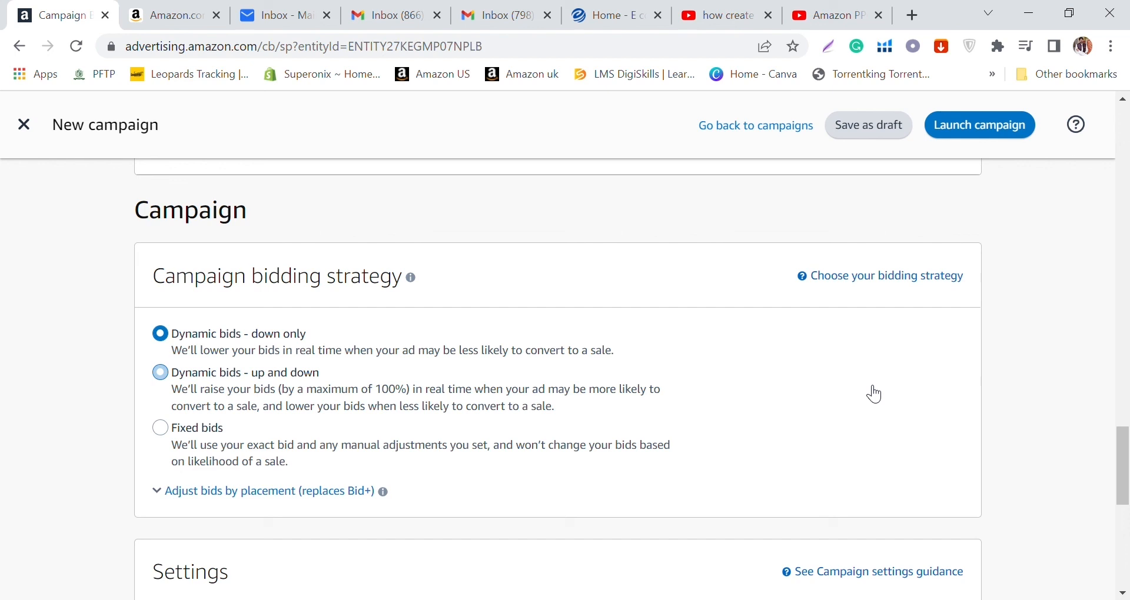
- Try the up-and-down and Fixed bids strategies, and restore Dynamic bids - down only as the campaign bidding strategy
left_click(168, 388)
left_click(162, 429)
scroll(369, 212, "down", 3)
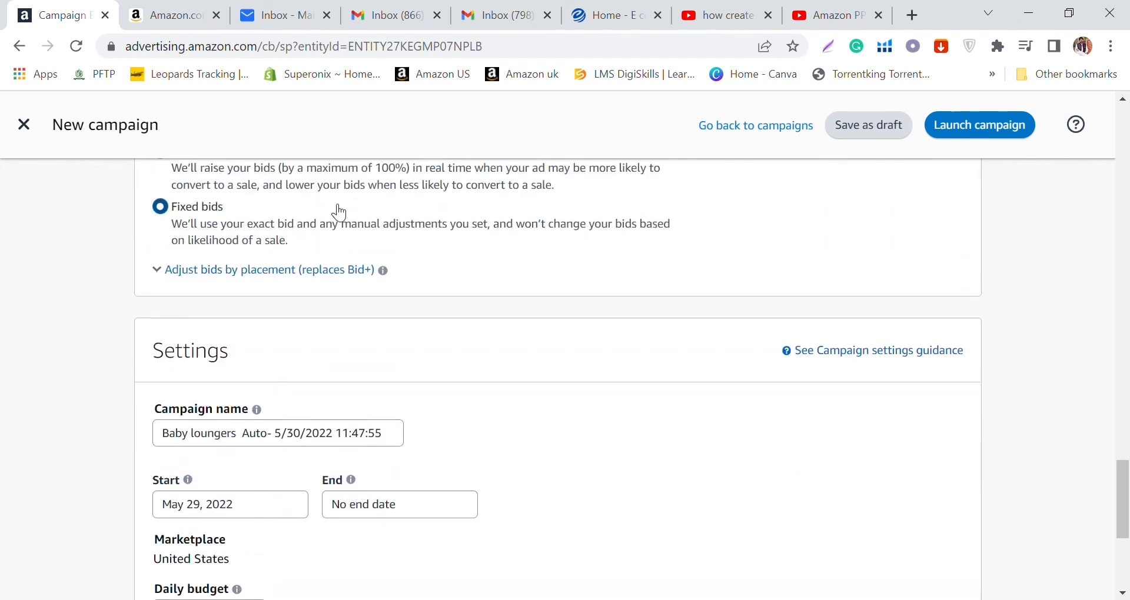
scroll(294, 229, "up", 3)
left_click(216, 346)
scroll(327, 353, "down", 10)
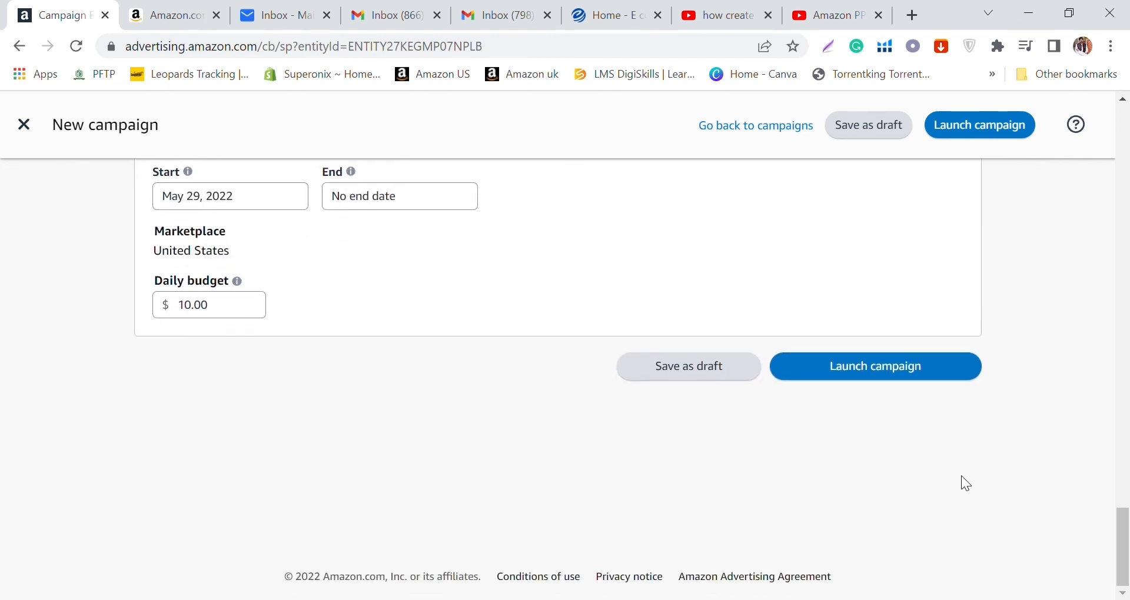
scroll(824, 406, "up", 10)
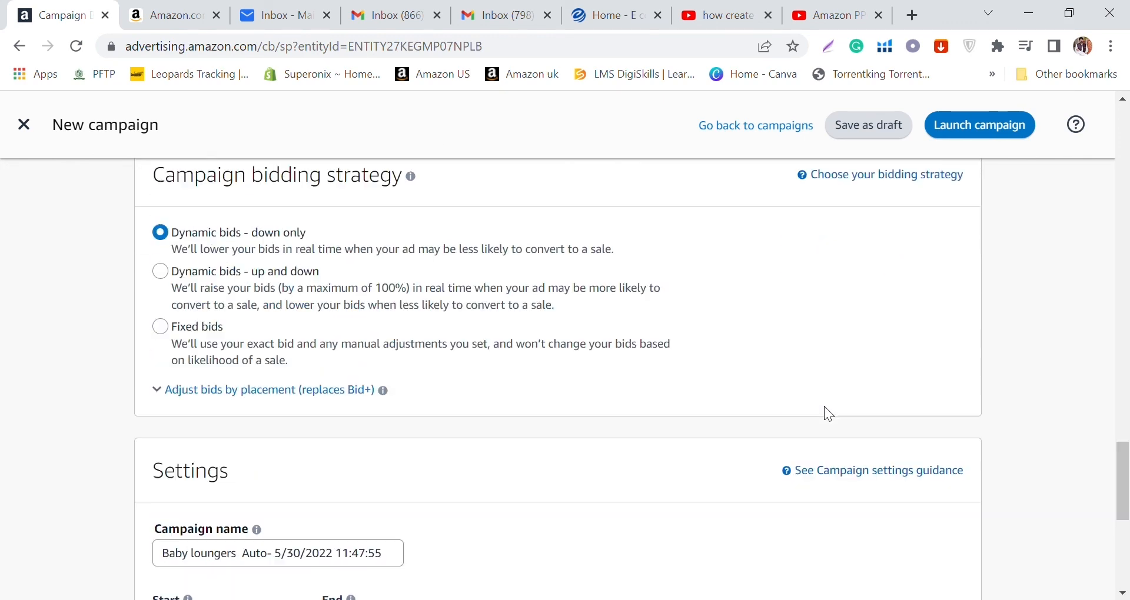
scroll(828, 414, "up", 5)
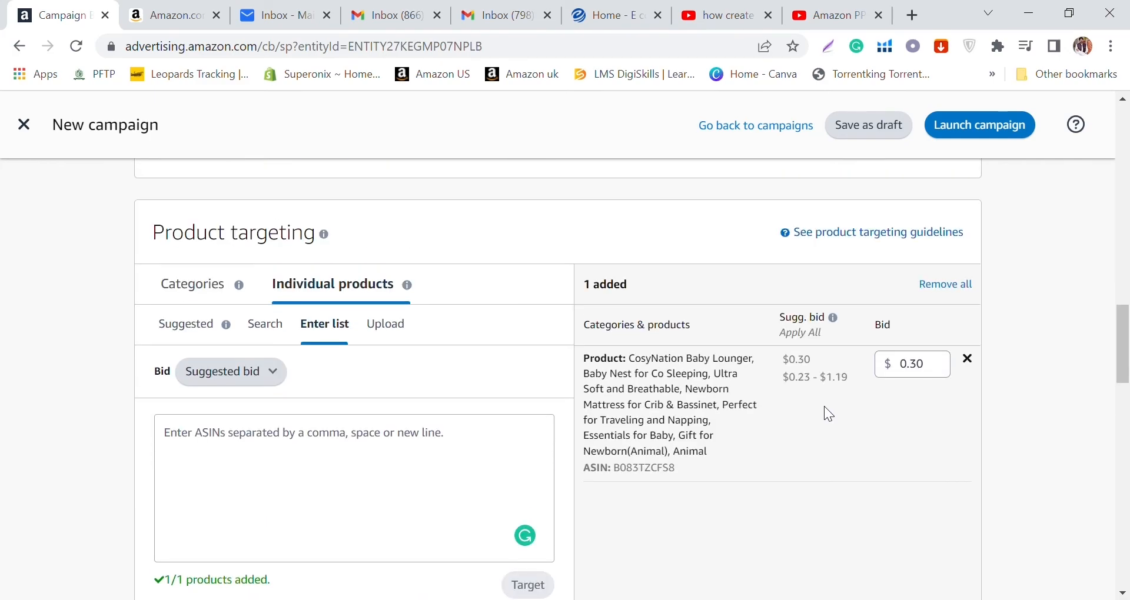